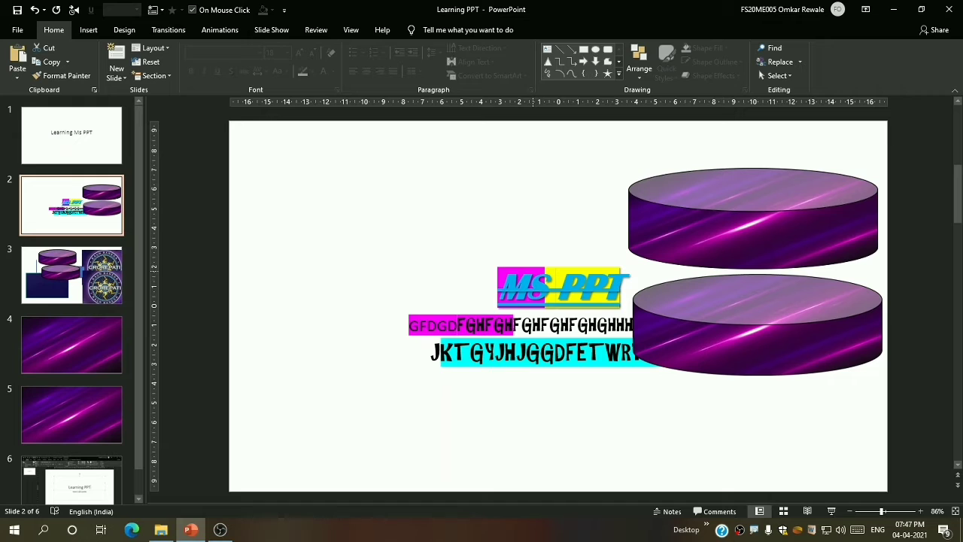
On slide 3, move the upper cylinder slightly right and the lower one to the slide's left side, above the dark blue rectangle
{"action": "left_click", "coordinate": [533, 272]}
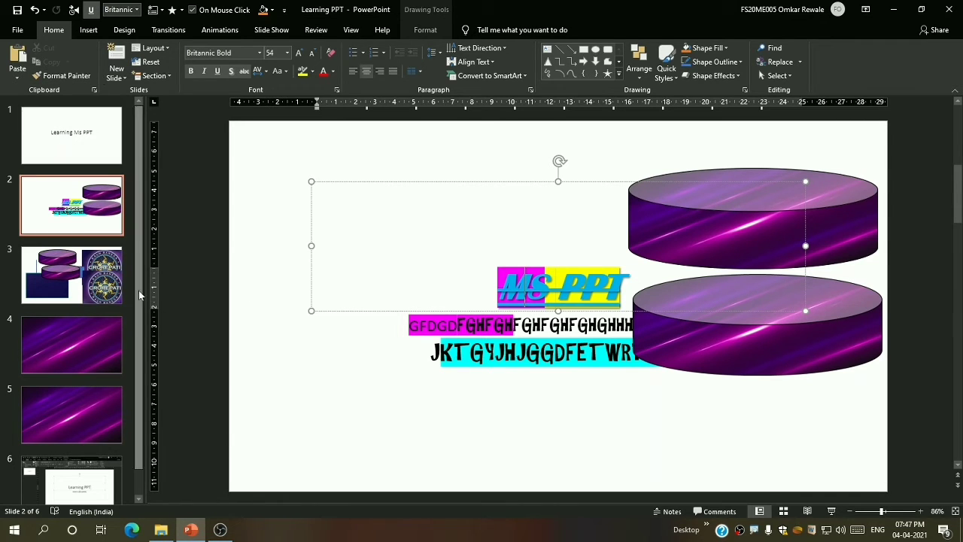
{"action": "left_click", "coordinate": [98, 286]}
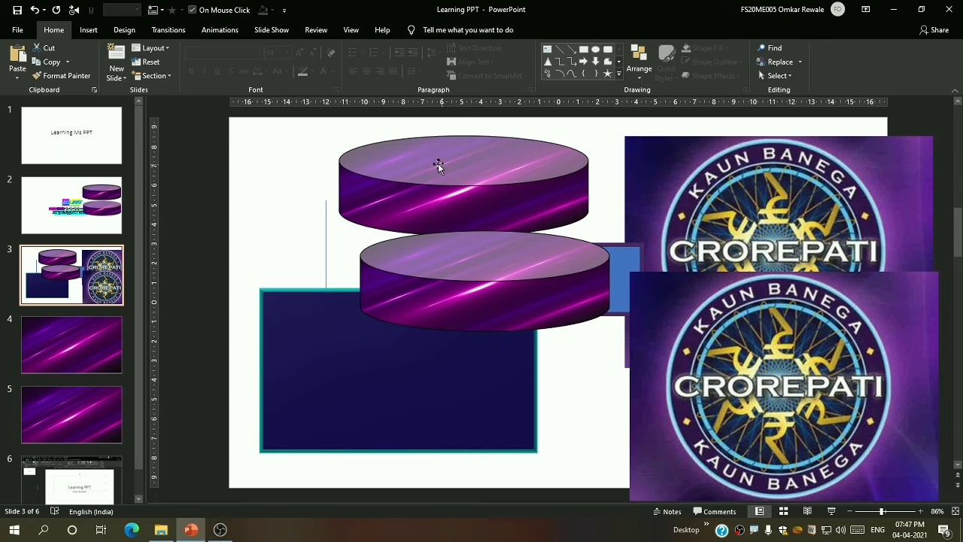
{"action": "left_click", "coordinate": [398, 162]}
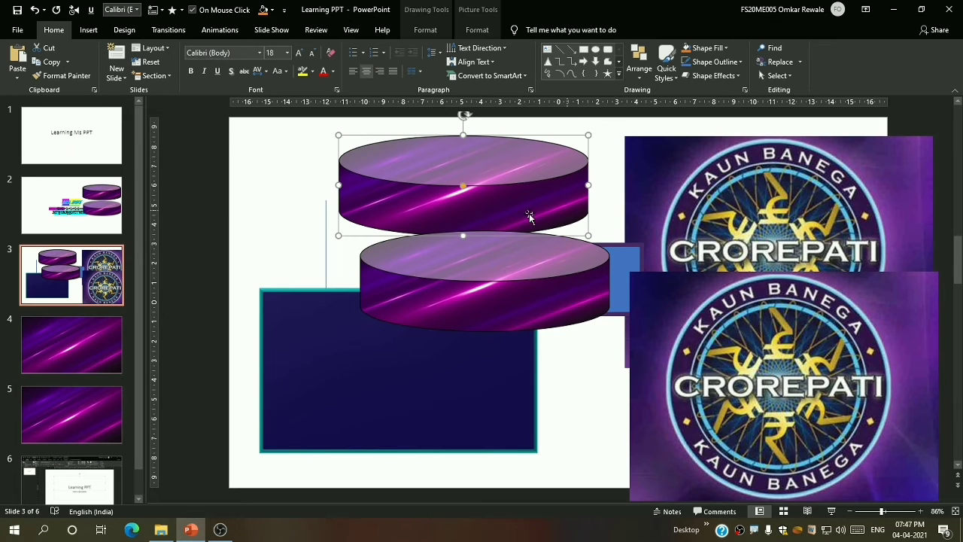
{"action": "left_click", "coordinate": [525, 299]}
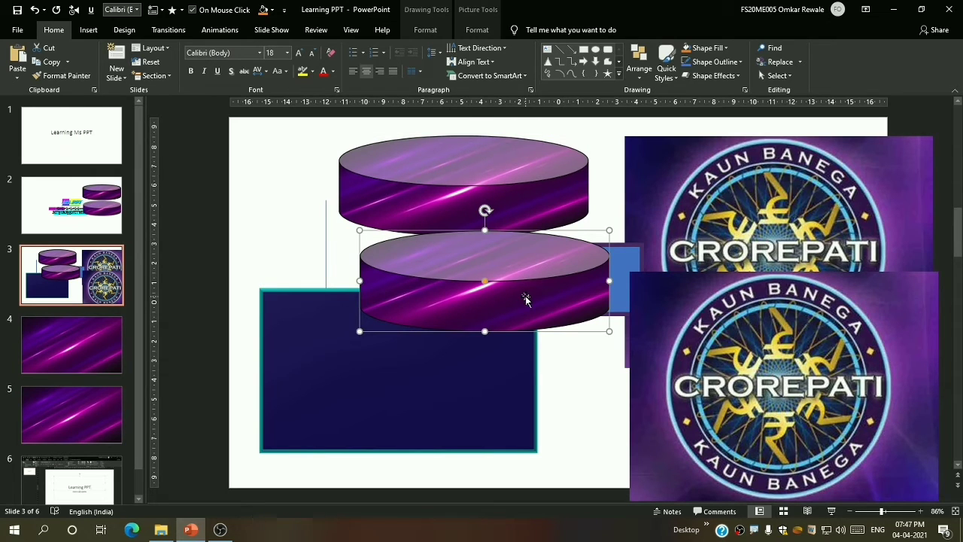
{"action": "left_click_drag", "start_coordinate": [525, 299], "coordinate": [484, 290]}
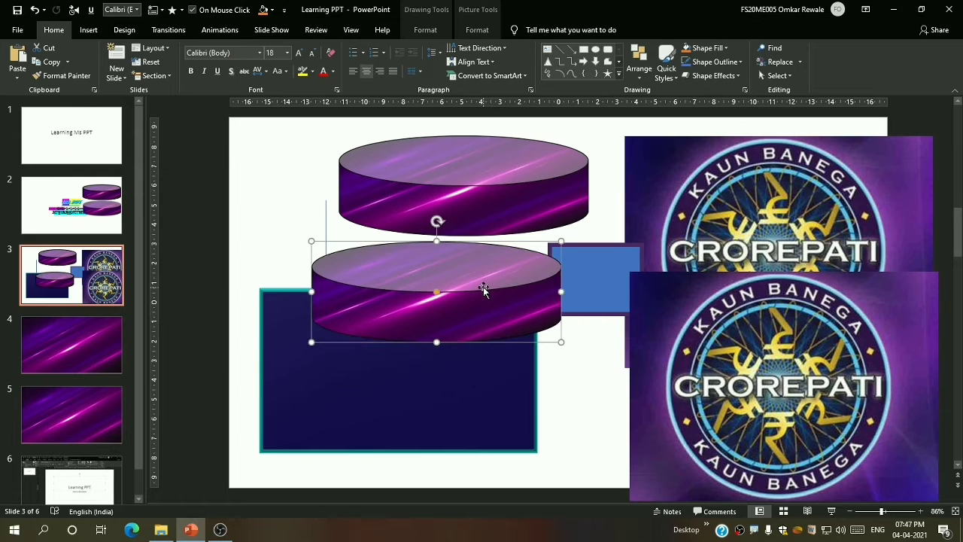
{"action": "left_click_drag", "start_coordinate": [512, 188], "coordinate": [551, 182]}
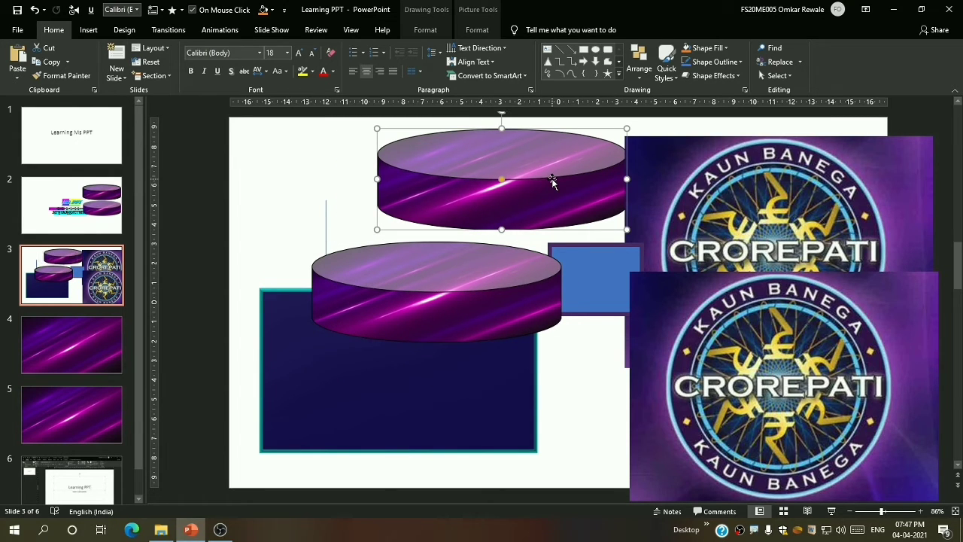
{"action": "left_click_drag", "start_coordinate": [490, 296], "coordinate": [415, 249]}
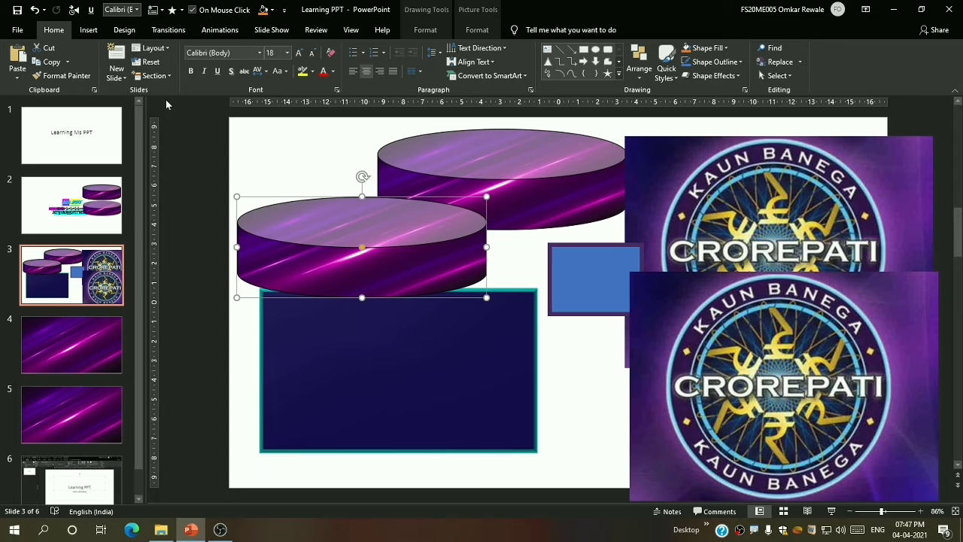
Add a Blank slide after slide 3 and draw a rounded rectangle about 8.55 cm high and 9.36 cm wide in its upper left area
{"action": "left_click", "coordinate": [114, 78]}
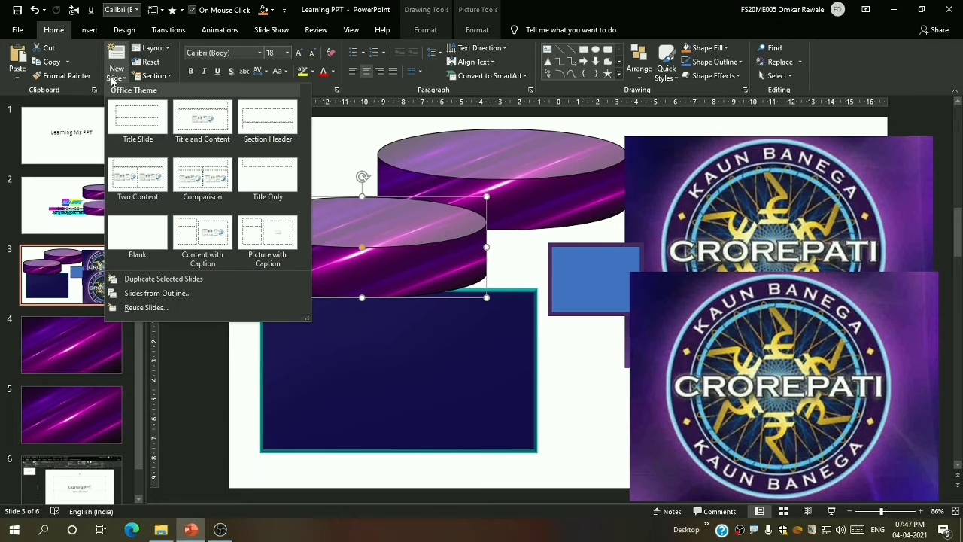
{"action": "left_click", "coordinate": [149, 226]}
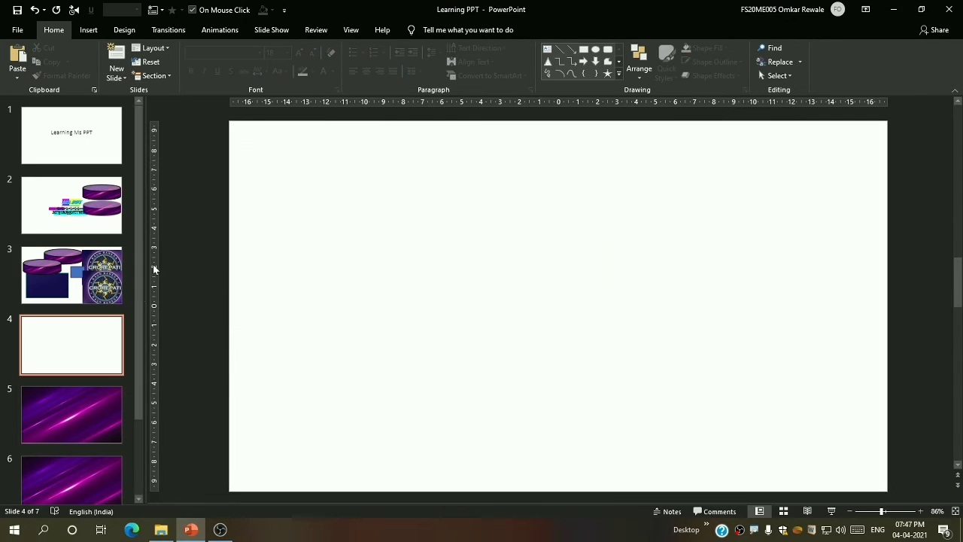
{"action": "left_click", "coordinate": [608, 49]}
{"action": "left_click_drag", "start_coordinate": [286, 173], "coordinate": [468, 340]}
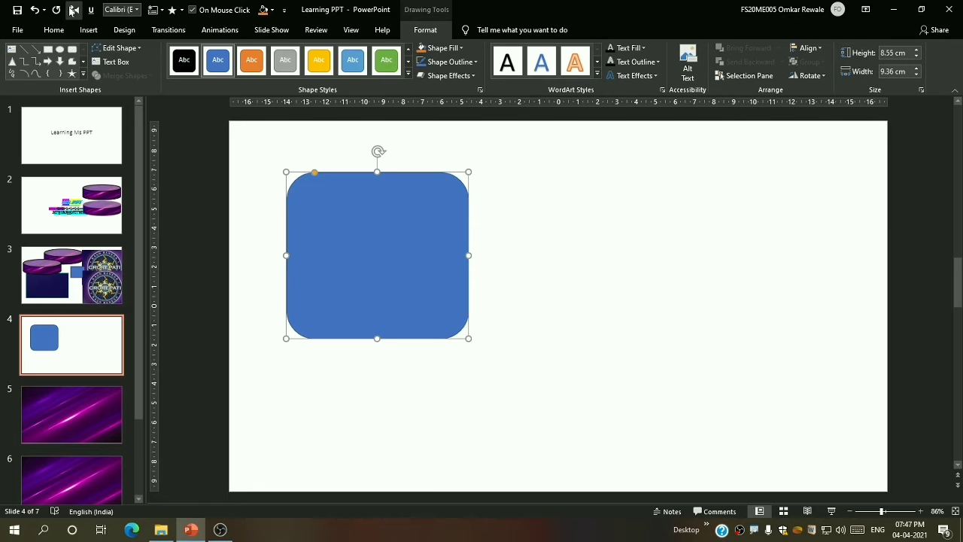
Give the rounded rectangle a gold fill and a dark red outline
{"action": "left_click", "coordinate": [62, 35]}
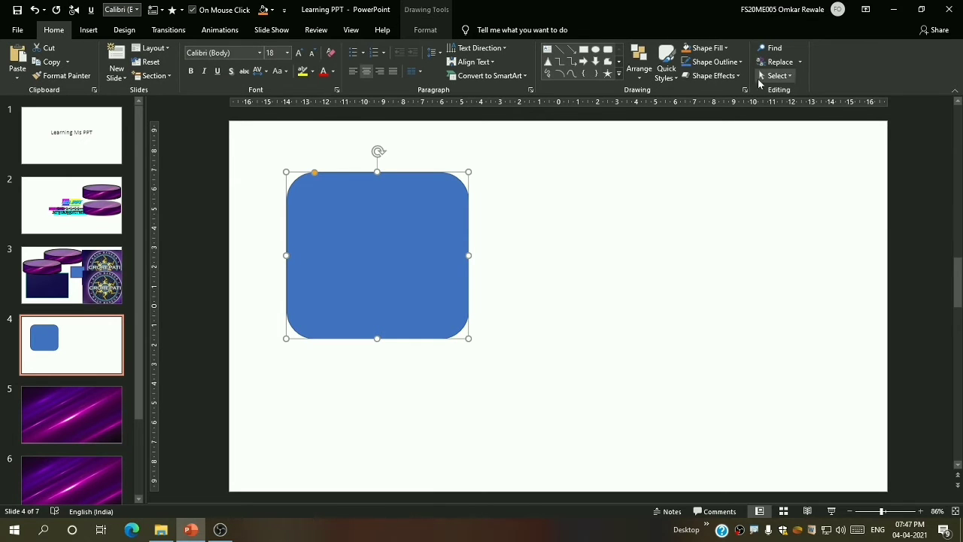
{"action": "left_click", "coordinate": [706, 50]}
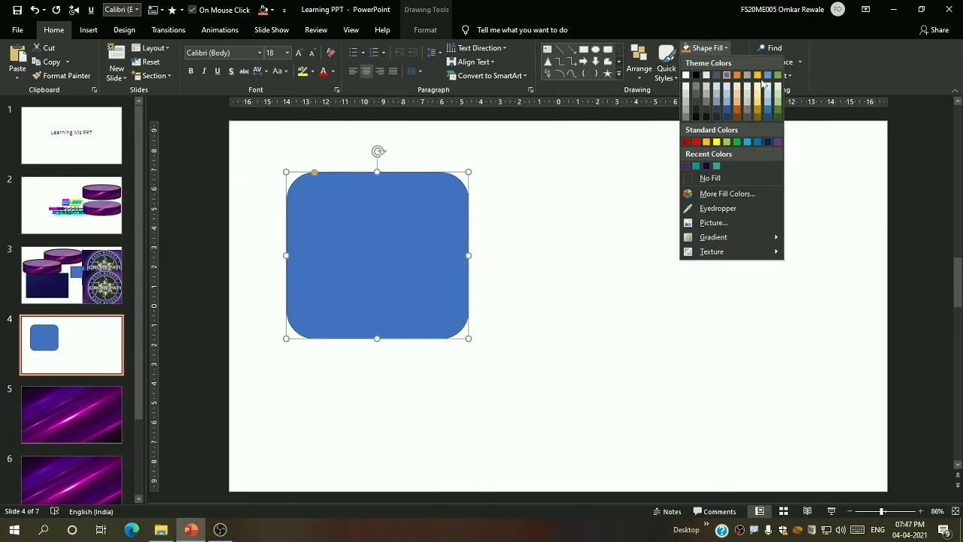
{"action": "left_click", "coordinate": [757, 75]}
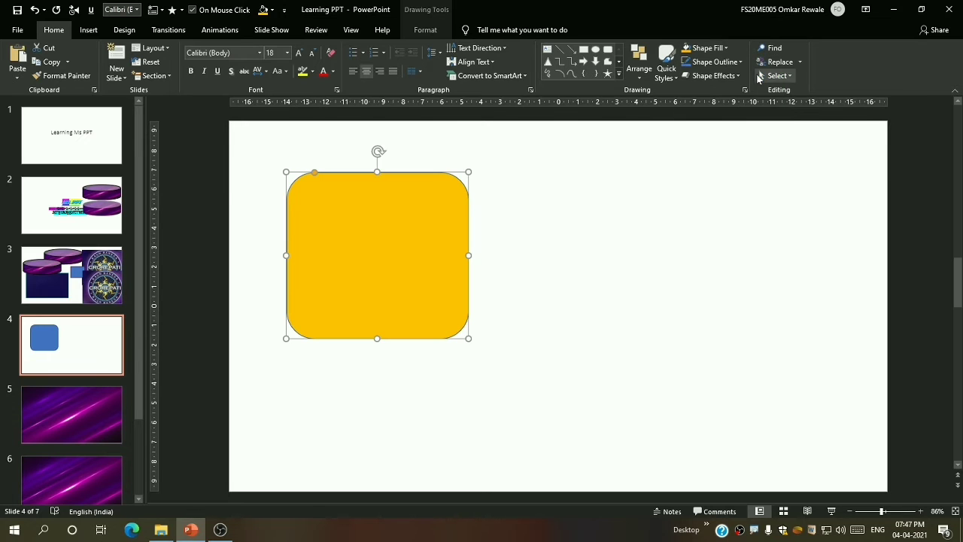
{"action": "left_click", "coordinate": [719, 63]}
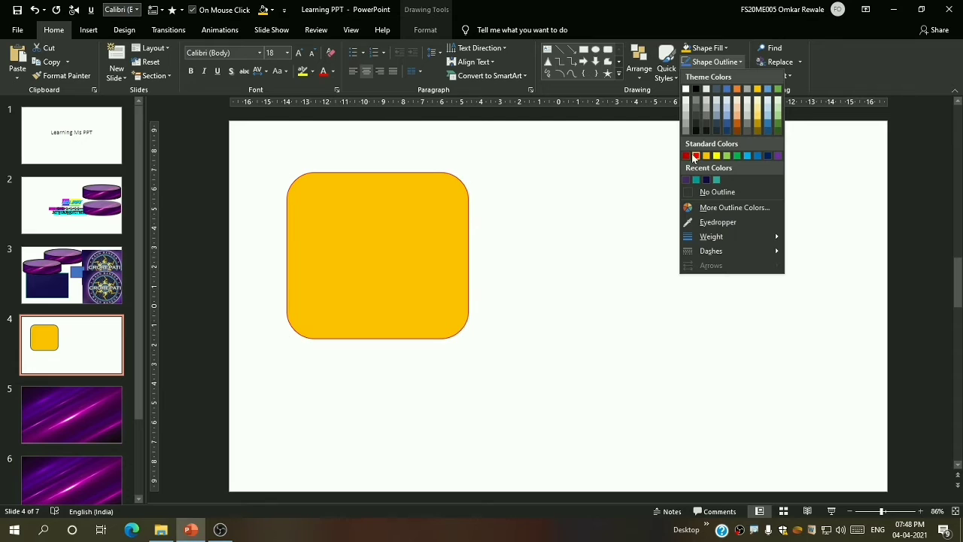
{"action": "left_click", "coordinate": [687, 156]}
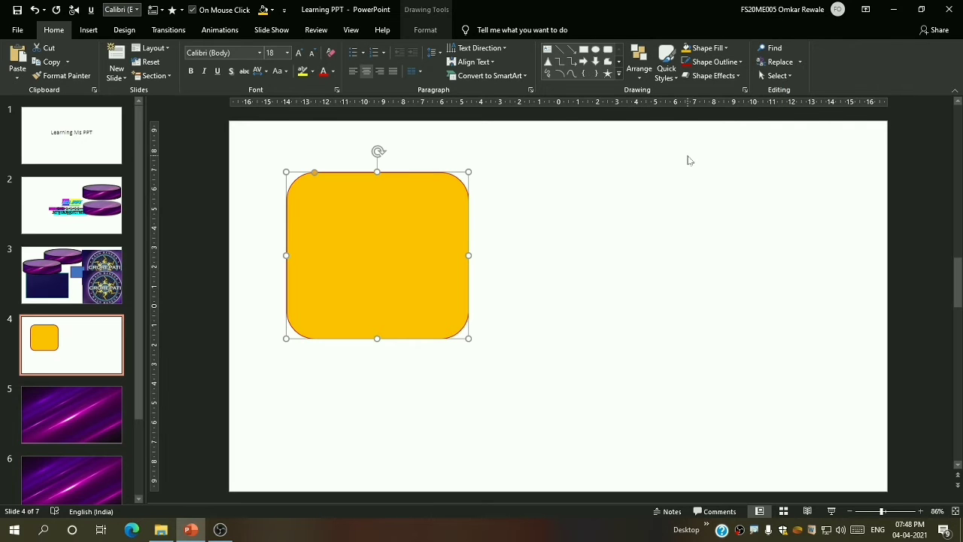
{"action": "left_click", "coordinate": [711, 75]}
{"action": "left_click", "coordinate": [558, 206]}
Draw an oval about 7.56 by 6.47 cm beside the rounded rectangle and a rectangle about 6.75 by 7.19 cm to the oval's right
{"action": "left_click_drag", "start_coordinate": [533, 156], "coordinate": [659, 303]}
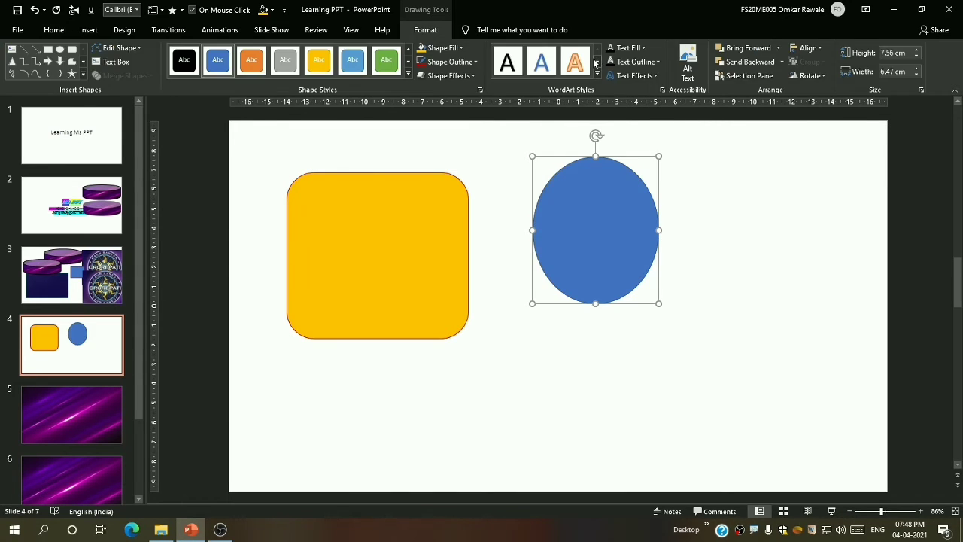
{"action": "left_click", "coordinate": [60, 31]}
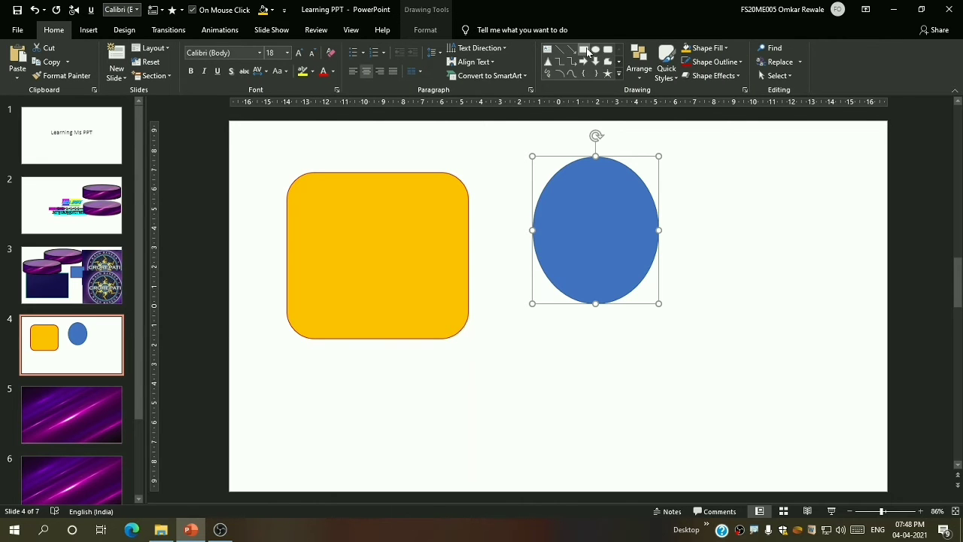
{"action": "left_click", "coordinate": [586, 50]}
{"action": "left_click_drag", "start_coordinate": [730, 164], "coordinate": [871, 296]}
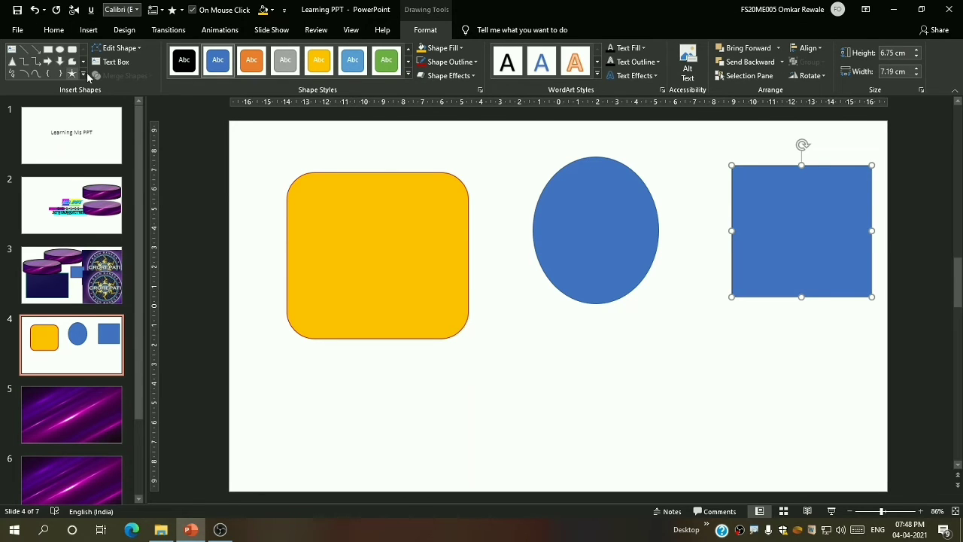
Draw a folded-corner shape about 5.7 cm high and 8.46 cm wide below the oval
{"action": "left_click", "coordinate": [83, 74]}
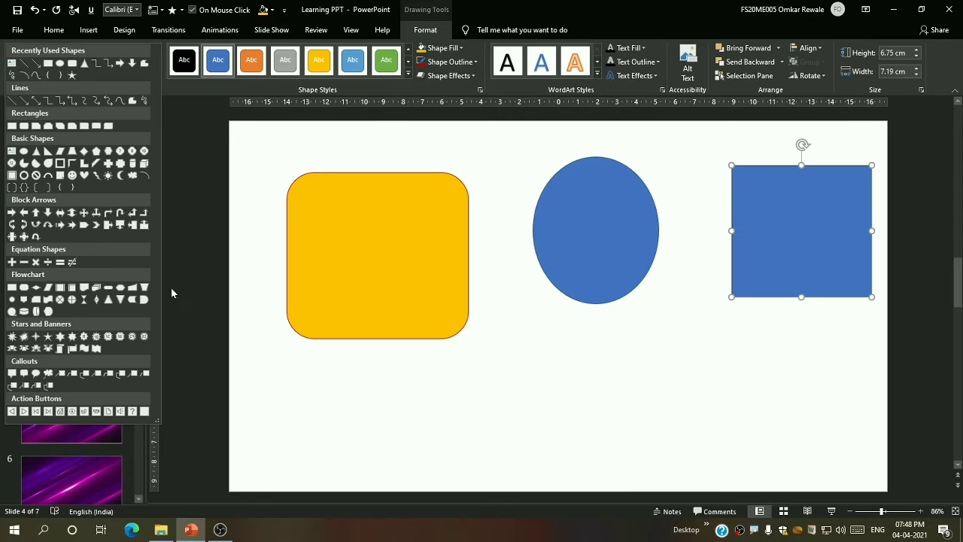
{"action": "left_click", "coordinate": [64, 177]}
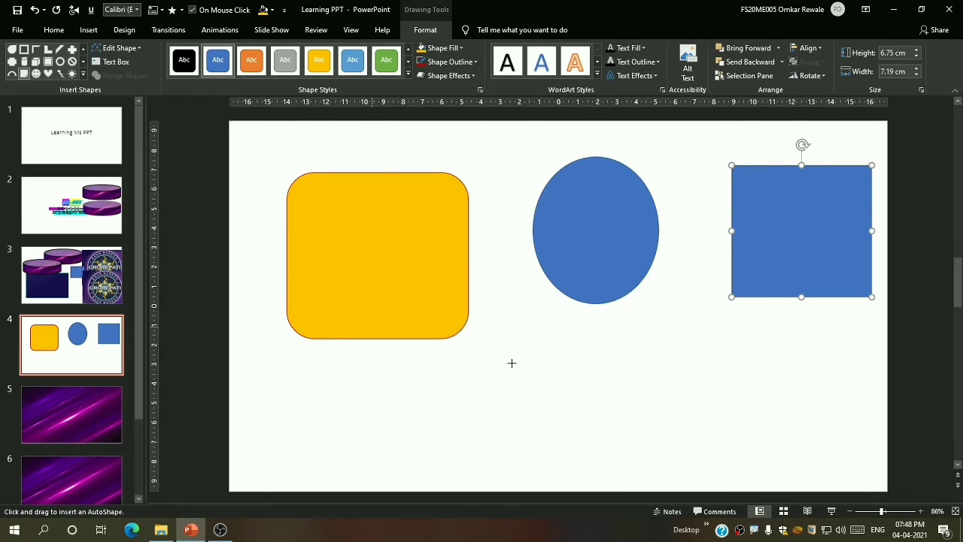
{"action": "left_click_drag", "start_coordinate": [525, 342], "coordinate": [688, 451]}
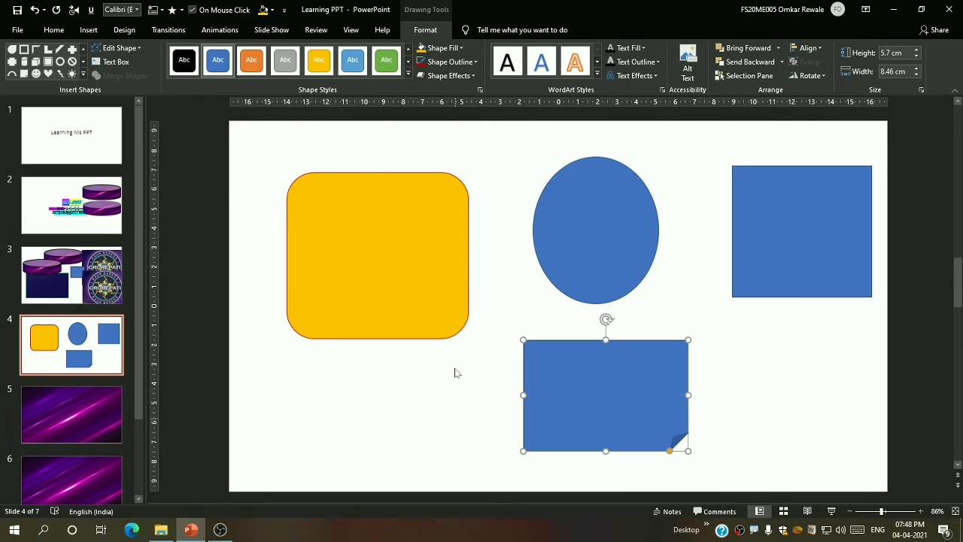
{"action": "left_click", "coordinate": [450, 308]}
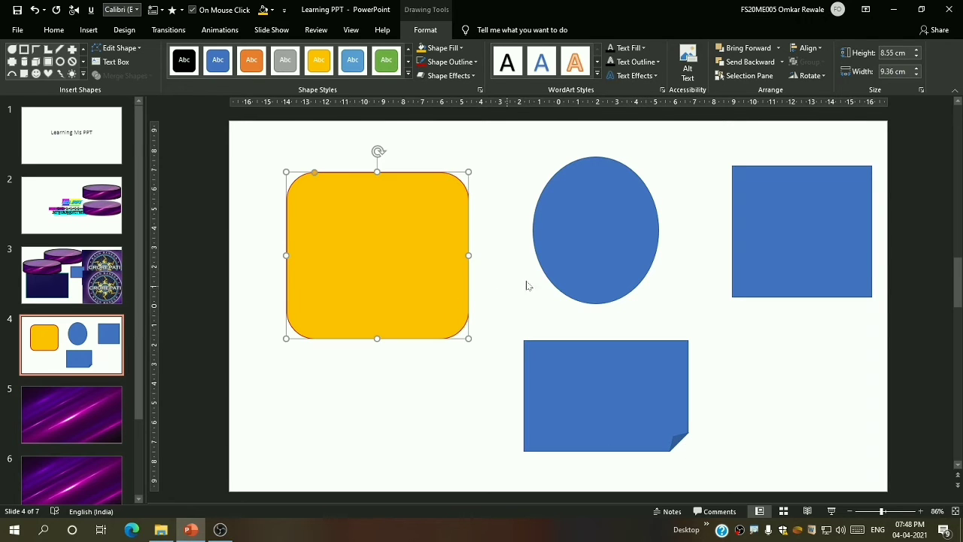
{"action": "left_click", "coordinate": [617, 263]}
{"action": "left_click", "coordinate": [807, 227]}
{"action": "left_click", "coordinate": [632, 387]}
{"action": "left_click", "coordinate": [576, 282]}
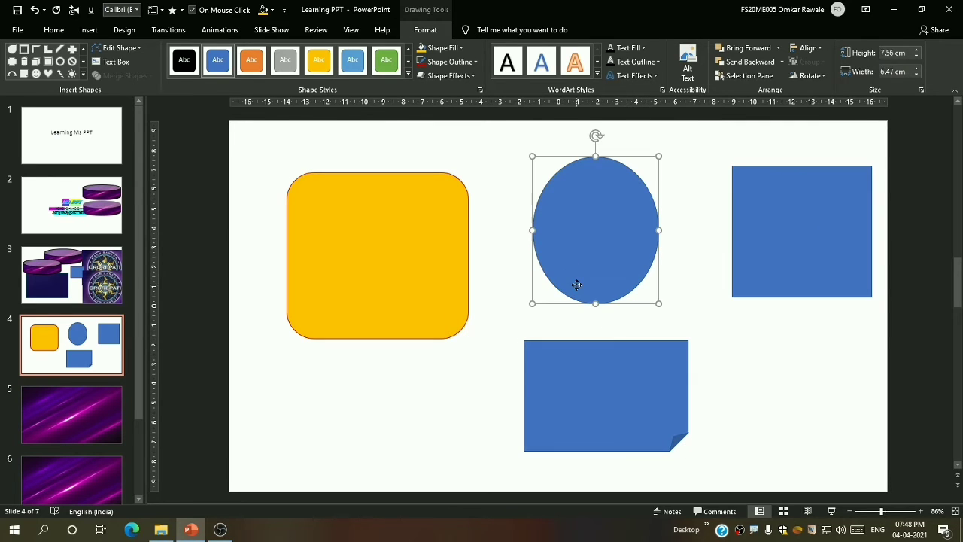
{"action": "left_click", "coordinate": [823, 275]}
{"action": "left_click", "coordinate": [617, 353]}
Give the oval the same gold fill and dark red outline as the rounded rectangle
{"action": "left_click", "coordinate": [619, 283]}
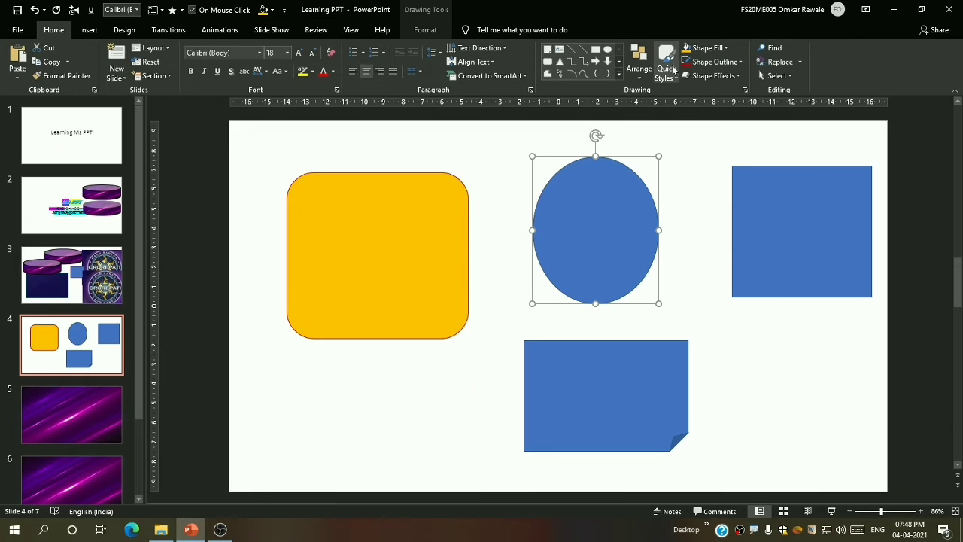
{"action": "left_click", "coordinate": [701, 48]}
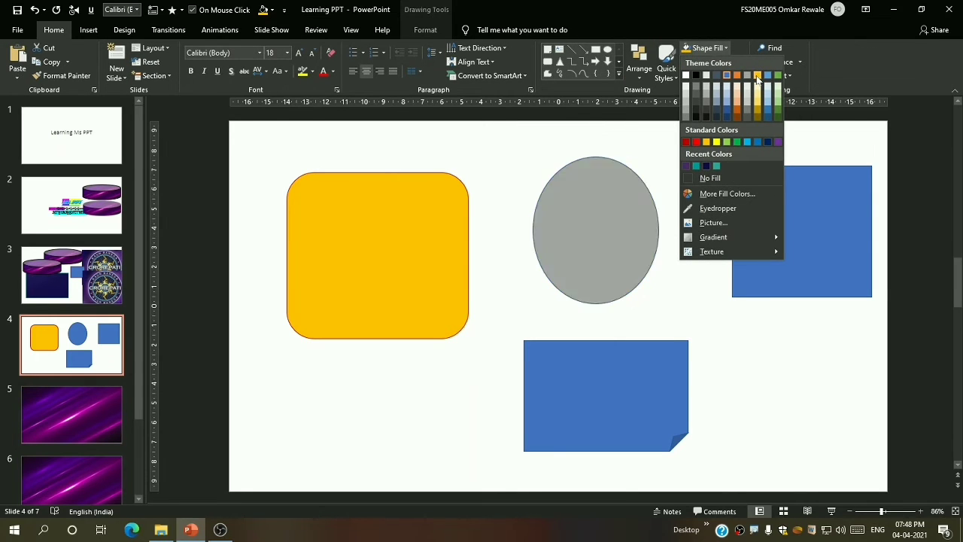
{"action": "left_click", "coordinate": [758, 75]}
{"action": "left_click", "coordinate": [715, 66]}
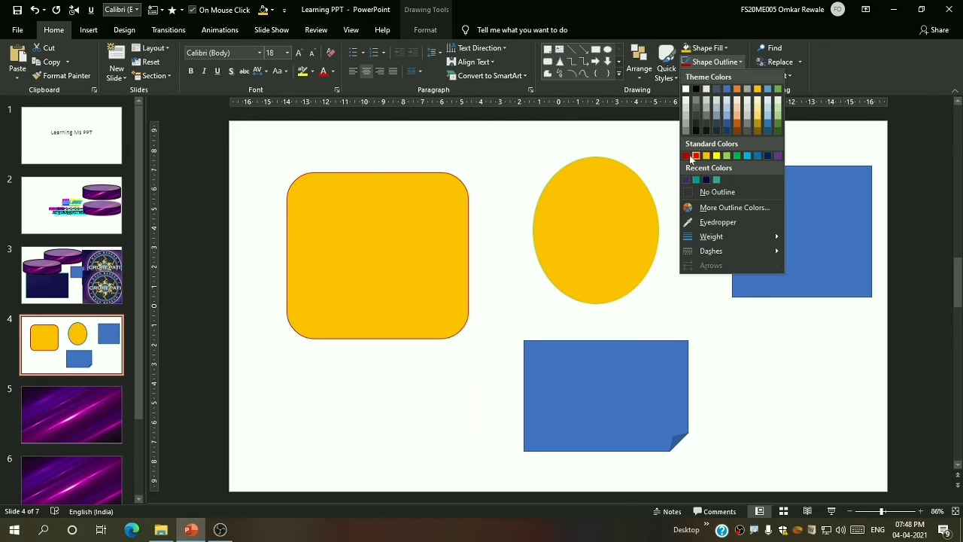
{"action": "left_click", "coordinate": [686, 155]}
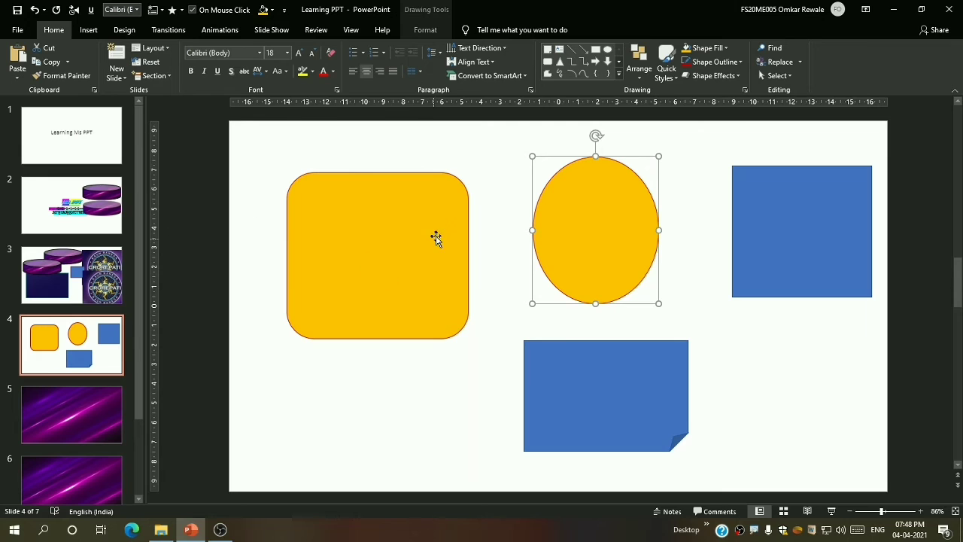
Copy the rounded rectangle's formatting to the blue rectangle beside the oval with Format Painter
{"action": "left_click", "coordinate": [401, 236]}
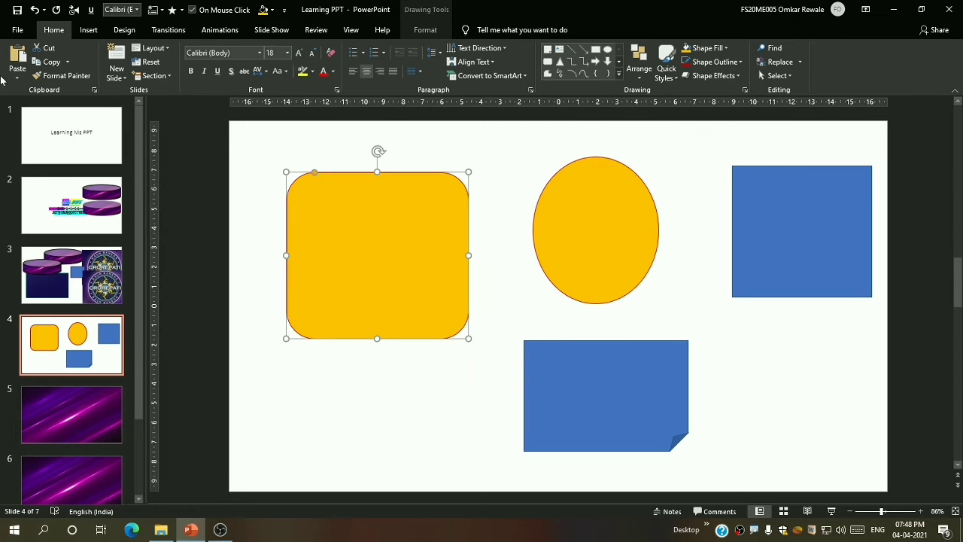
{"action": "left_click", "coordinate": [66, 76]}
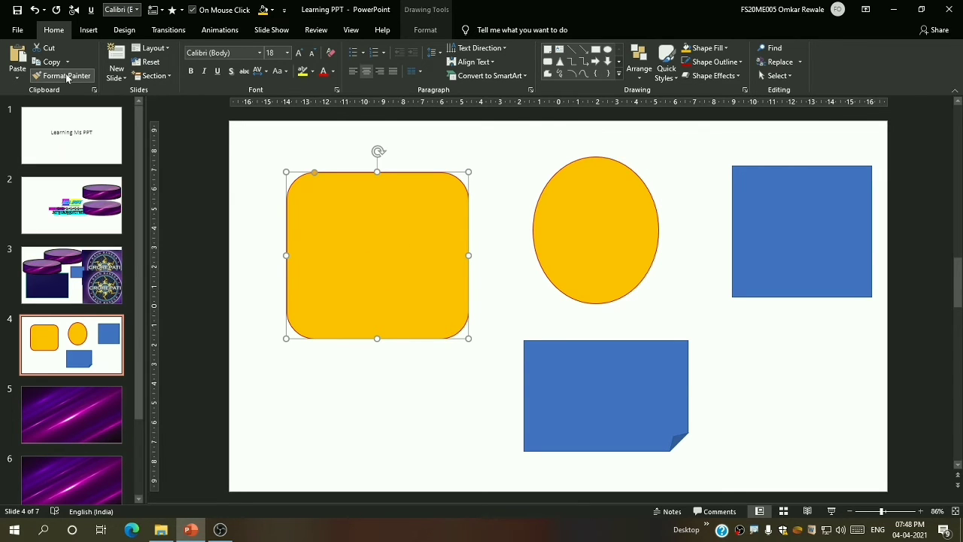
{"action": "left_click", "coordinate": [778, 218]}
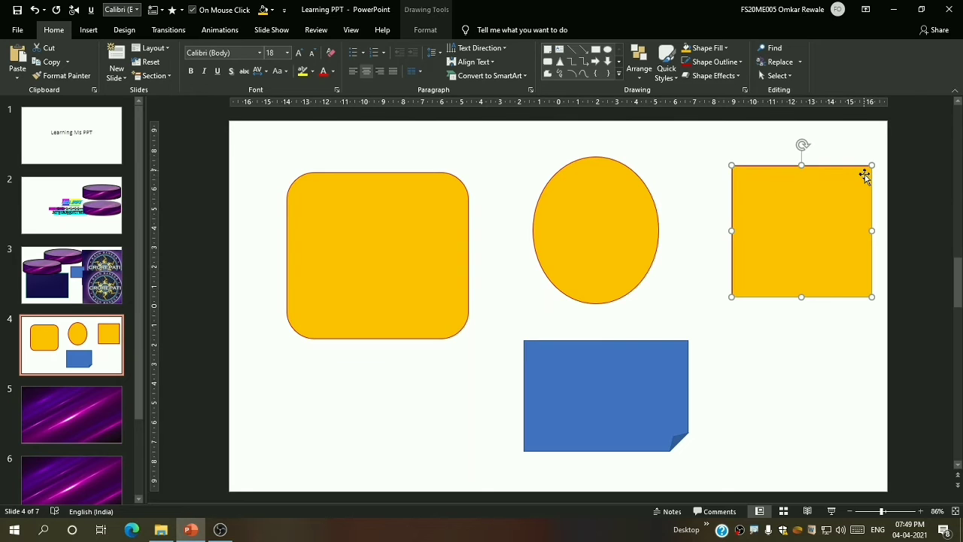
{"action": "left_click", "coordinate": [788, 372]}
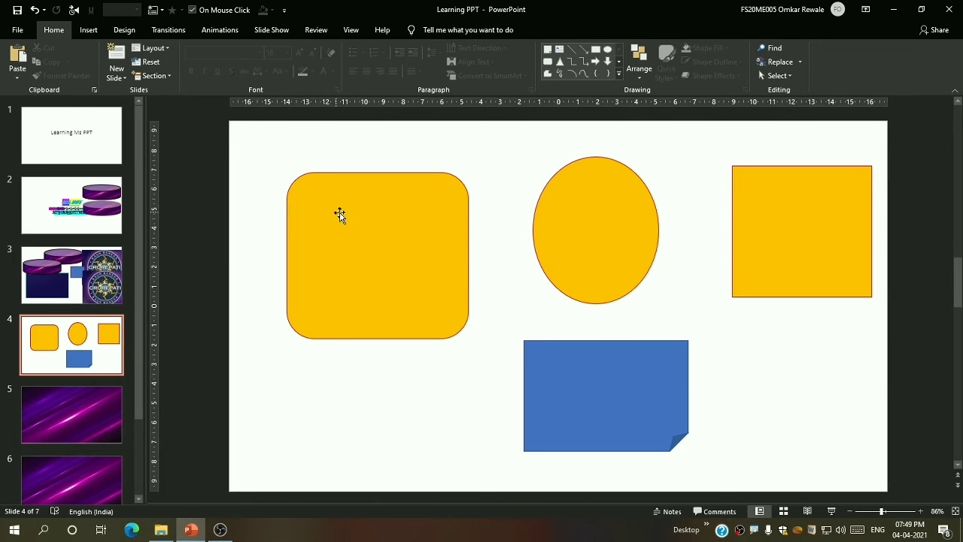
{"action": "left_click", "coordinate": [435, 275]}
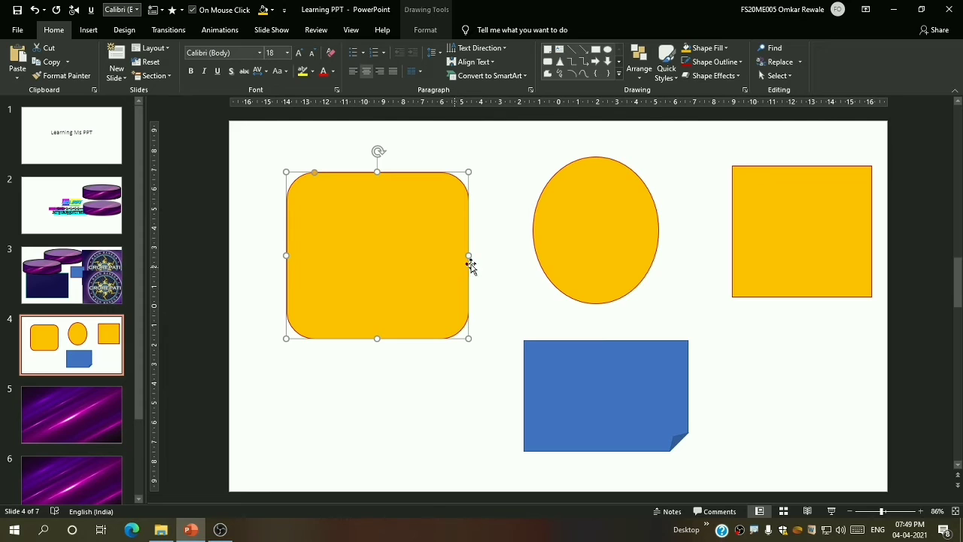
{"action": "left_click", "coordinate": [508, 264]}
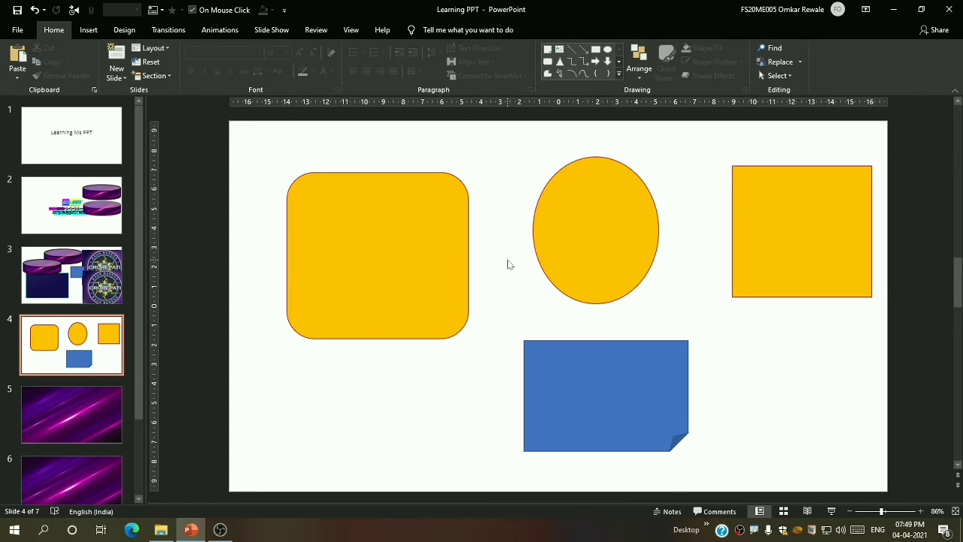
{"action": "left_click", "coordinate": [382, 269]}
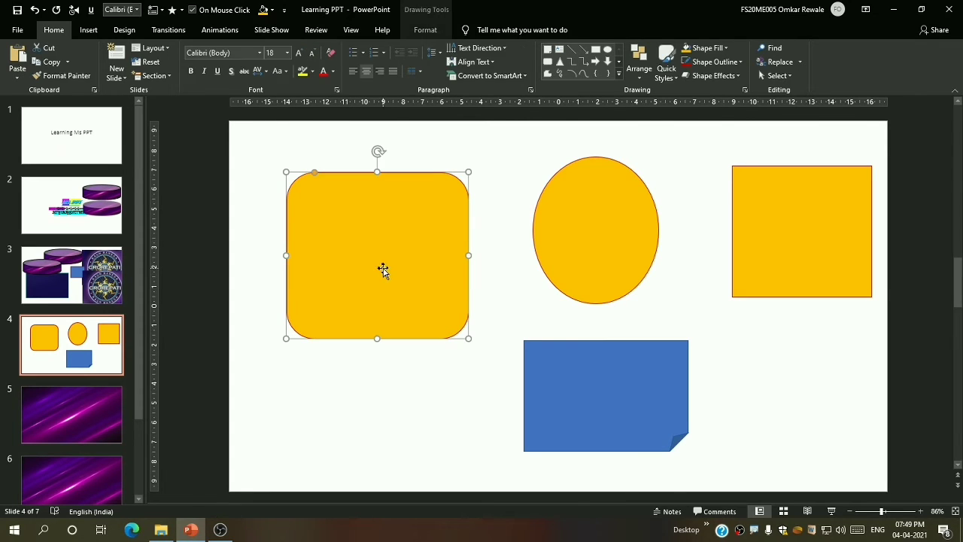
{"action": "left_click", "coordinate": [508, 279]}
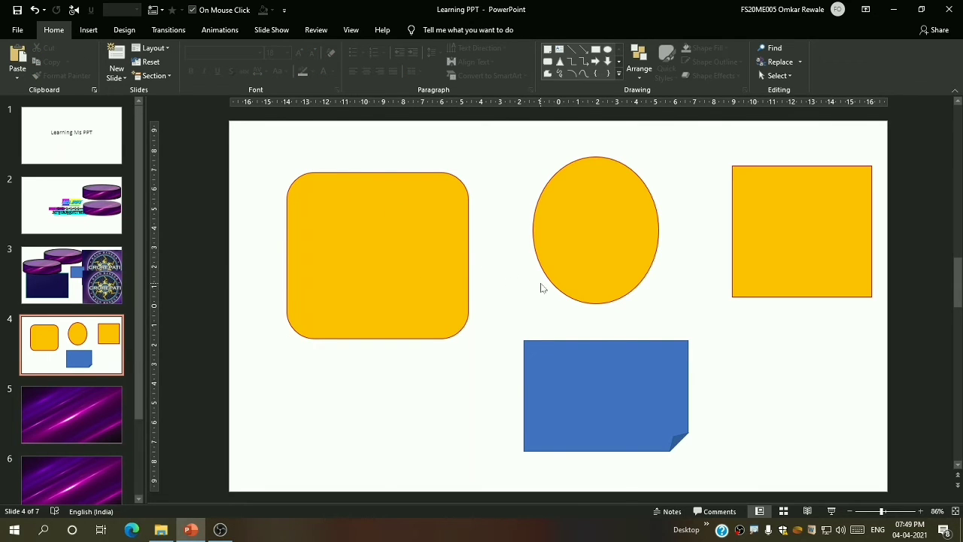
Change the rounded rectangle's fill to the green theme colour
{"action": "left_click", "coordinate": [410, 299]}
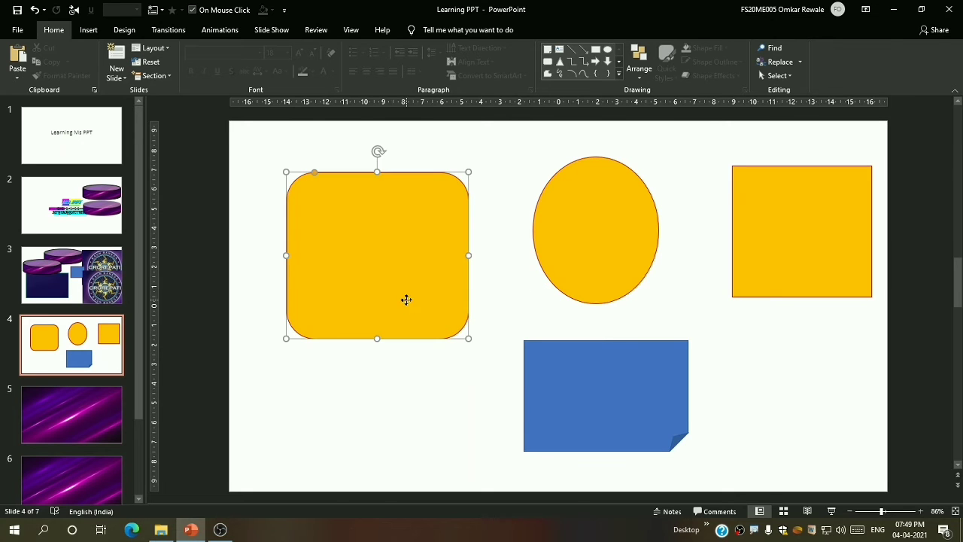
{"action": "left_click", "coordinate": [709, 49]}
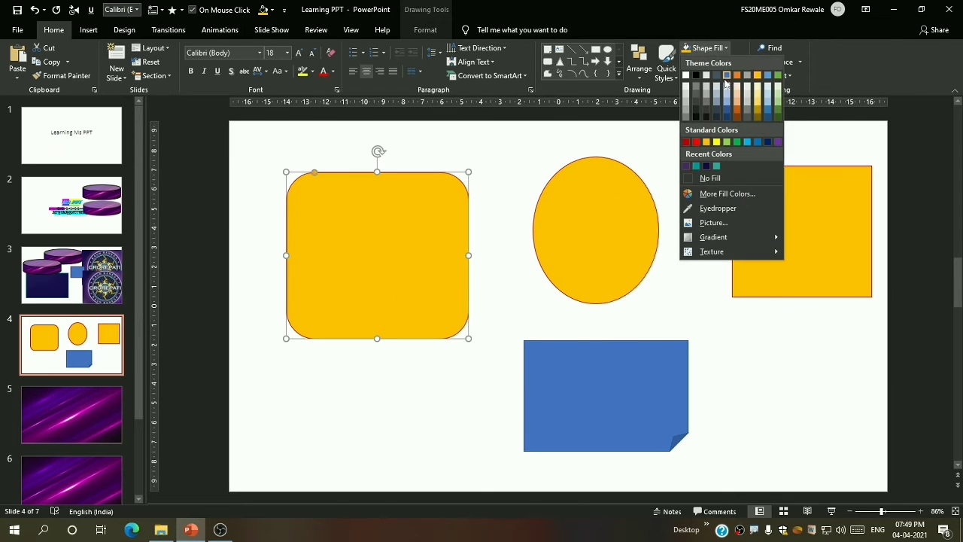
{"action": "left_click", "coordinate": [778, 80]}
{"action": "left_click", "coordinate": [512, 285]}
Copy the green rounded rectangle's formatting to the folded-corner shape with Format Painter and move that shape slightly up the slide
{"action": "left_click", "coordinate": [403, 267]}
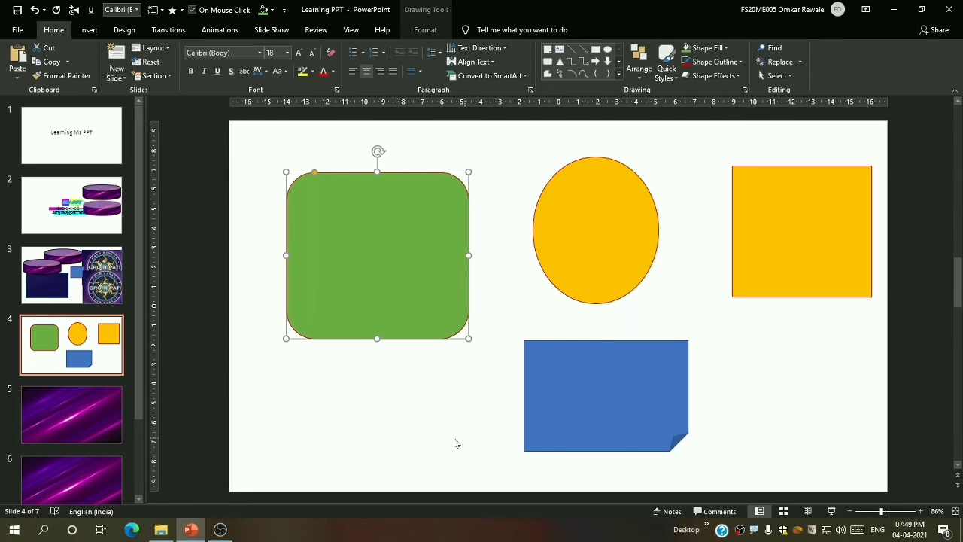
{"action": "left_click", "coordinate": [598, 382]}
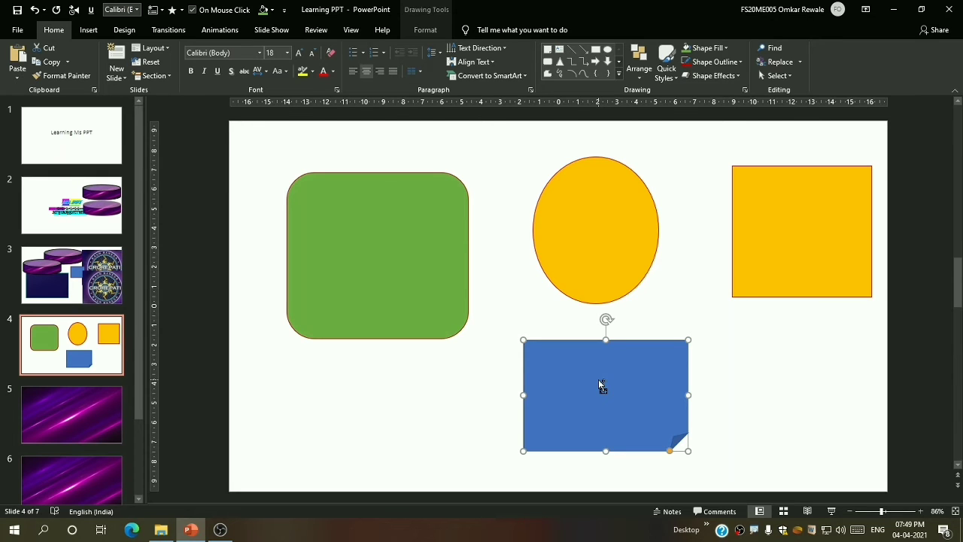
{"action": "left_click", "coordinate": [600, 384]}
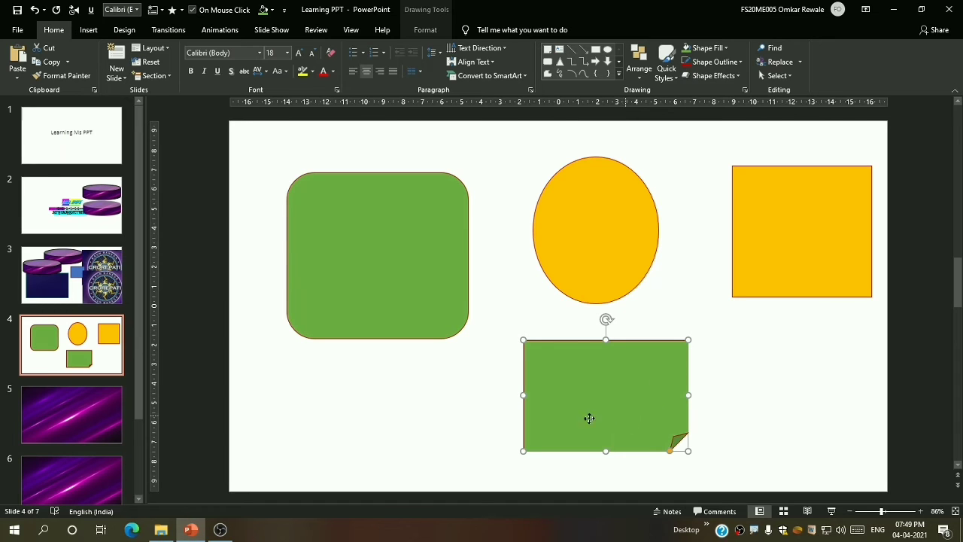
{"action": "left_click_drag", "start_coordinate": [626, 415], "coordinate": [584, 389]}
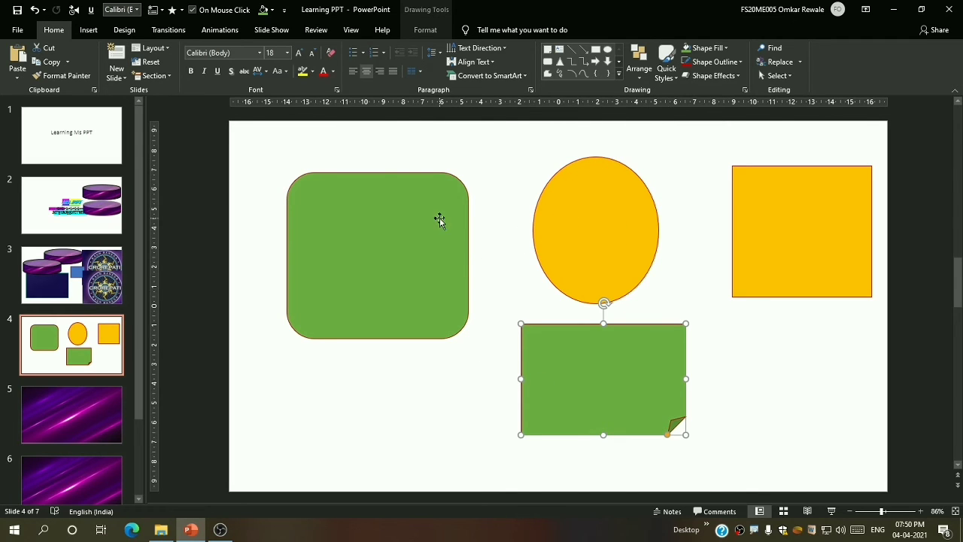
{"action": "left_click", "coordinate": [414, 275]}
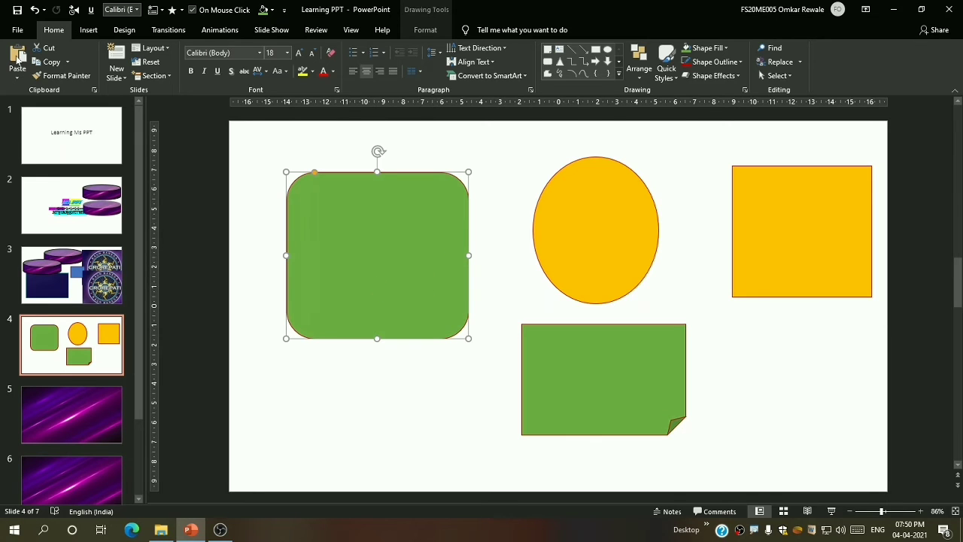
{"action": "left_click", "coordinate": [489, 212]}
{"action": "left_click", "coordinate": [602, 208]}
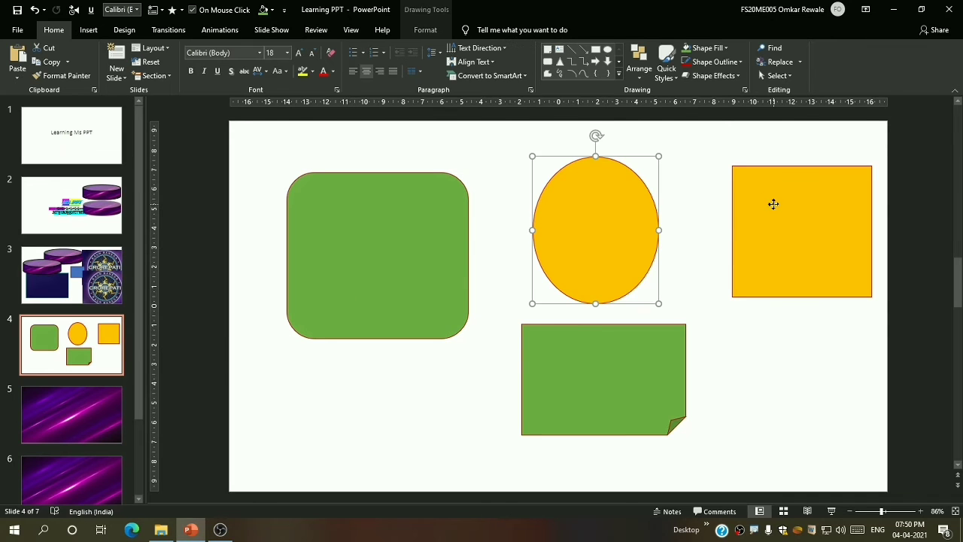
{"action": "left_click", "coordinate": [803, 223]}
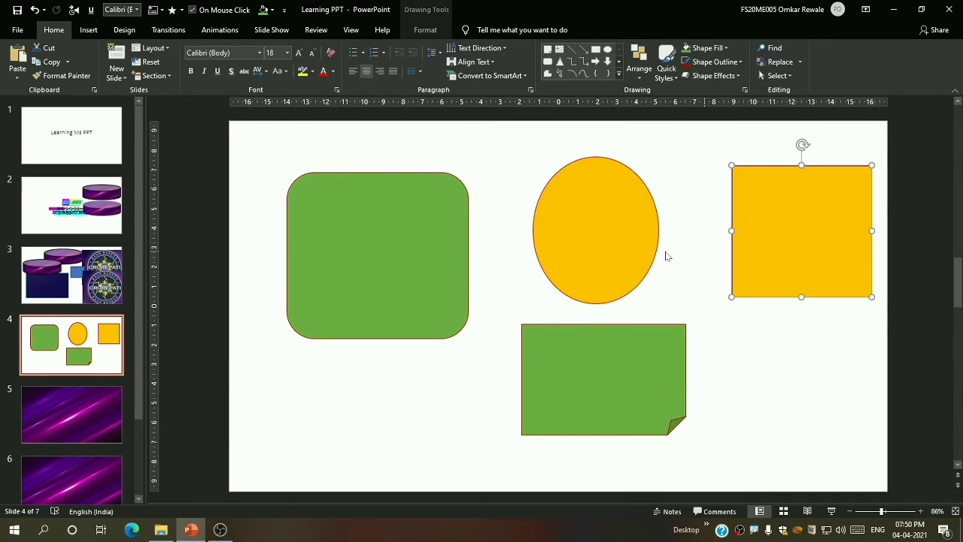
Shift the oval slightly toward the gold rectangle and copy the green rounded rectangle's formatting to it with Format Painter
{"action": "left_click", "coordinate": [595, 230]}
{"action": "left_click_drag", "start_coordinate": [595, 229], "coordinate": [624, 224]}
{"action": "left_click", "coordinate": [371, 255]}
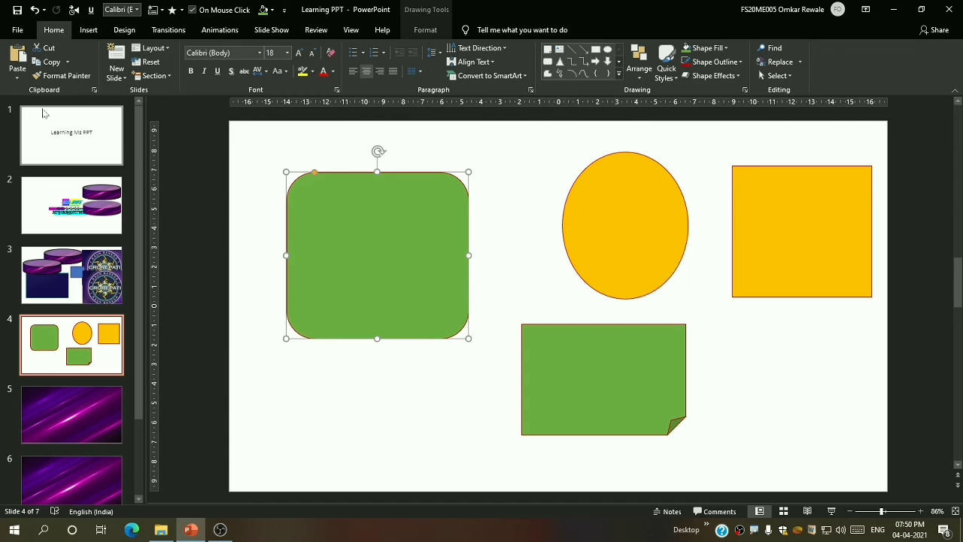
{"action": "left_click", "coordinate": [62, 76]}
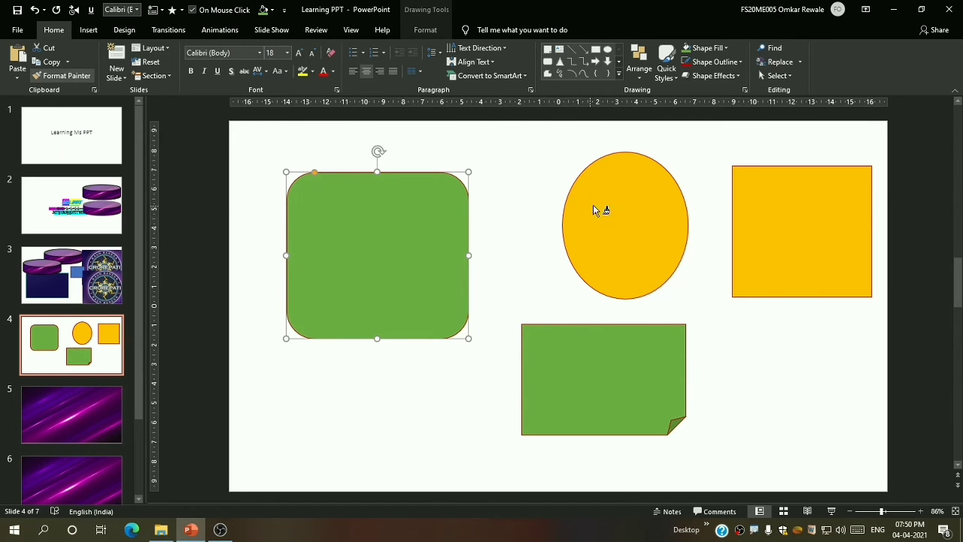
{"action": "left_click", "coordinate": [630, 228]}
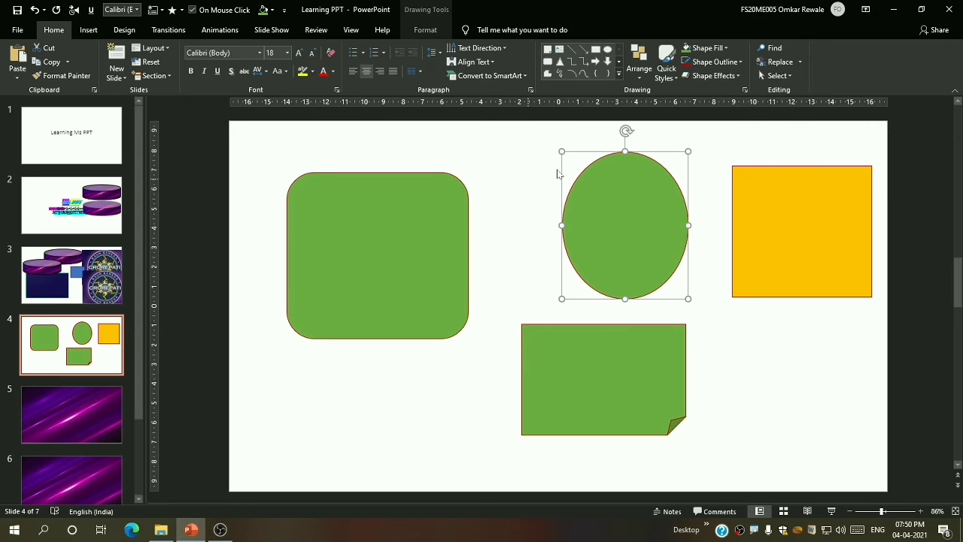
Rearrange the shapes so the folded-corner shape and oval overlap the centred rounded rectangle and the gold rectangle extends past the slide's edge
{"action": "left_click_drag", "start_coordinate": [808, 219], "coordinate": [829, 235]}
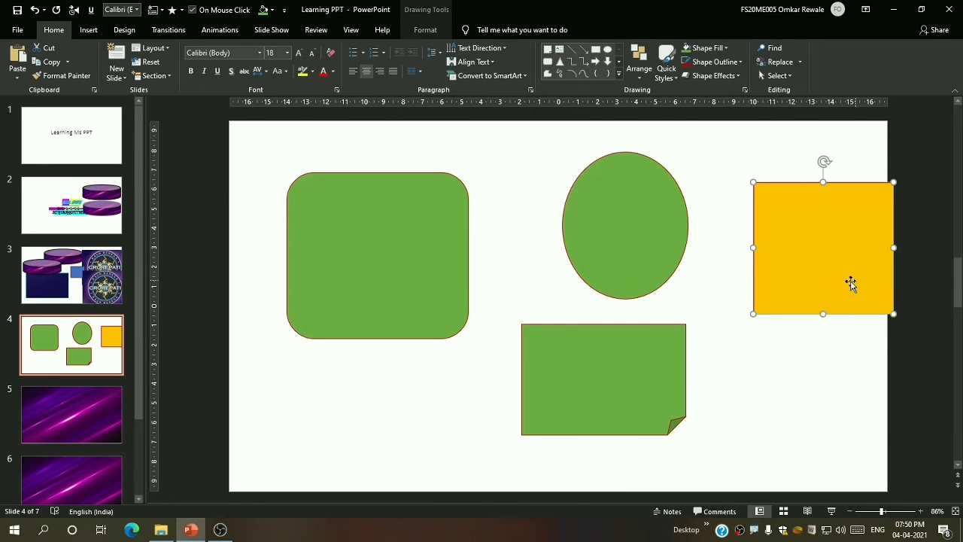
{"action": "left_click", "coordinate": [658, 382]}
{"action": "left_click_drag", "start_coordinate": [659, 276], "coordinate": [592, 286]}
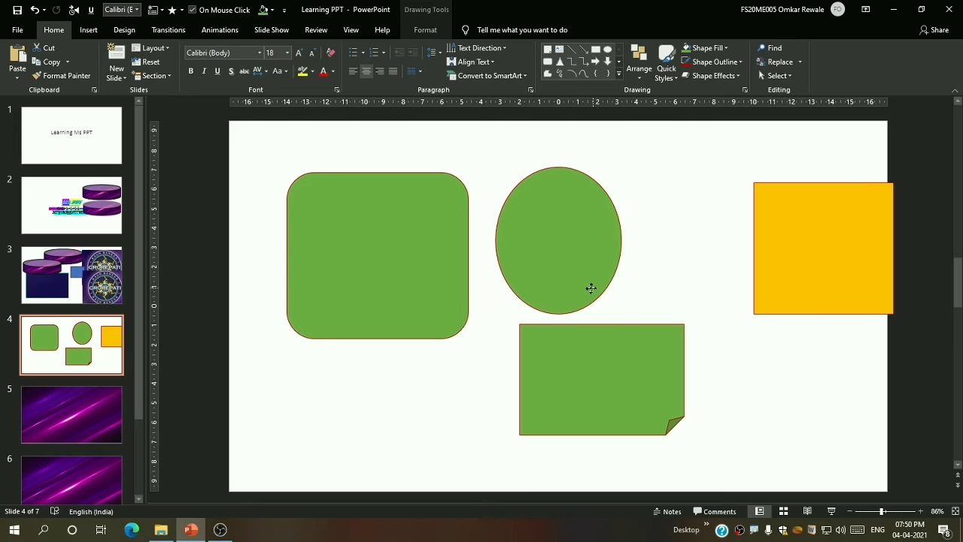
{"action": "left_click_drag", "start_coordinate": [392, 261], "coordinate": [634, 251]}
{"action": "left_click_drag", "start_coordinate": [556, 252], "coordinate": [345, 248]}
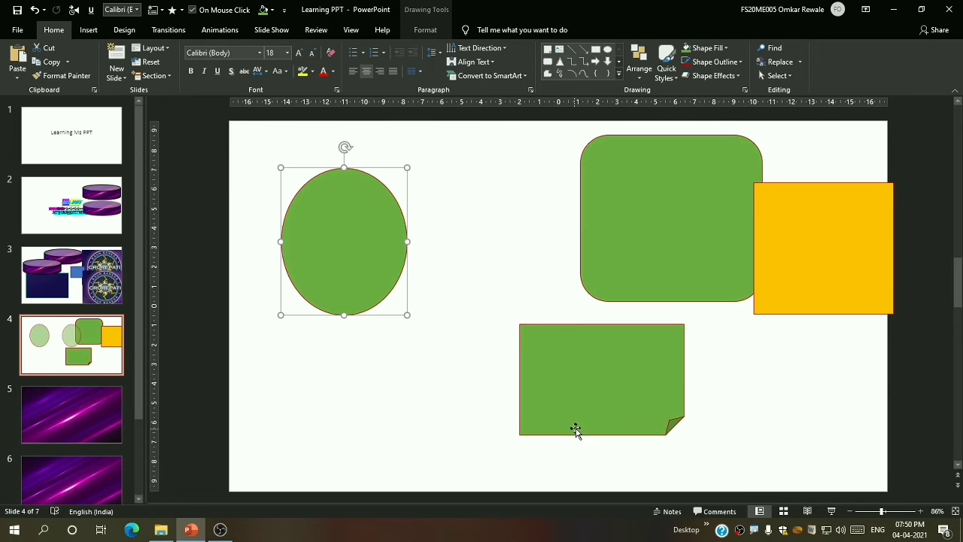
{"action": "left_click_drag", "start_coordinate": [574, 428], "coordinate": [427, 262]}
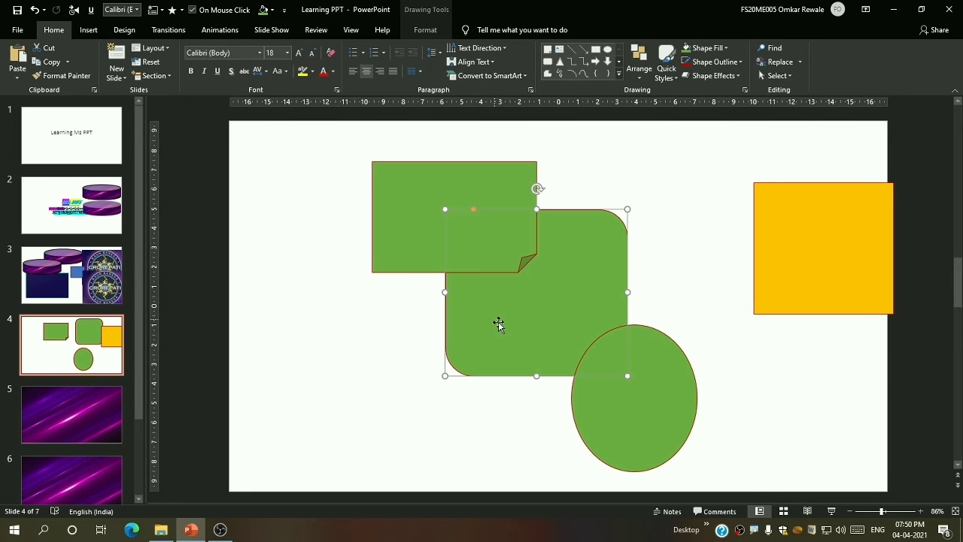
Give the rounded rectangle the gold formatting and copy it to the overlapping folded-corner shape with Format Painter
{"action": "left_click", "coordinate": [553, 309]}
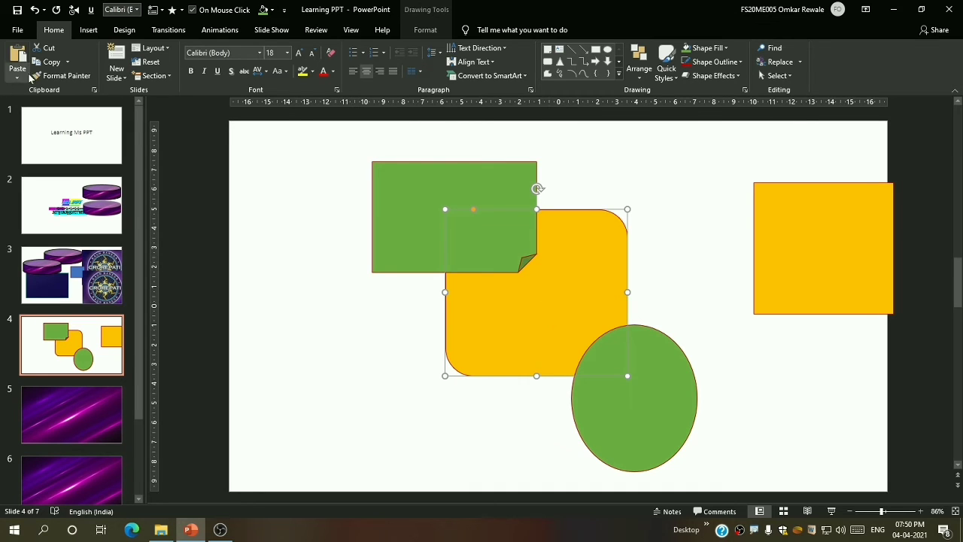
{"action": "left_click", "coordinate": [66, 75]}
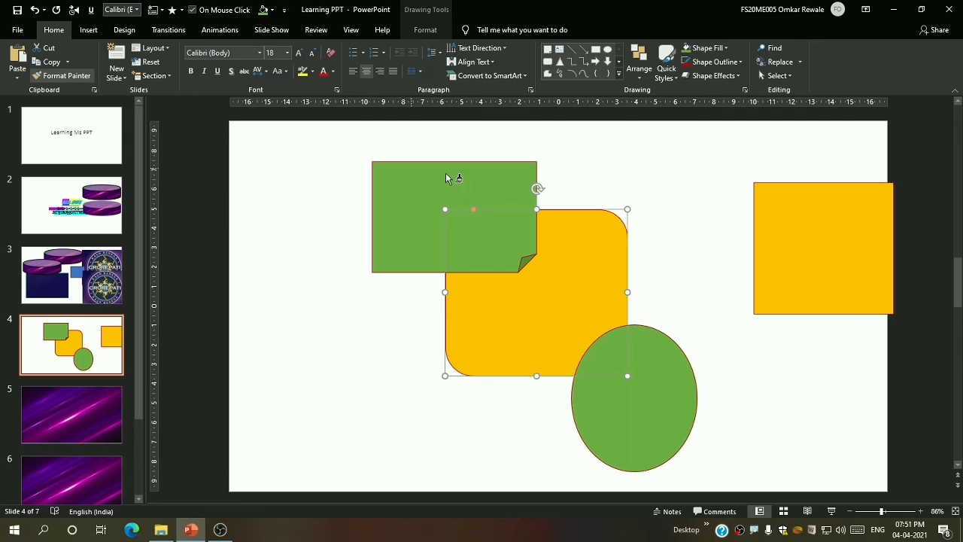
{"action": "left_click", "coordinate": [402, 194]}
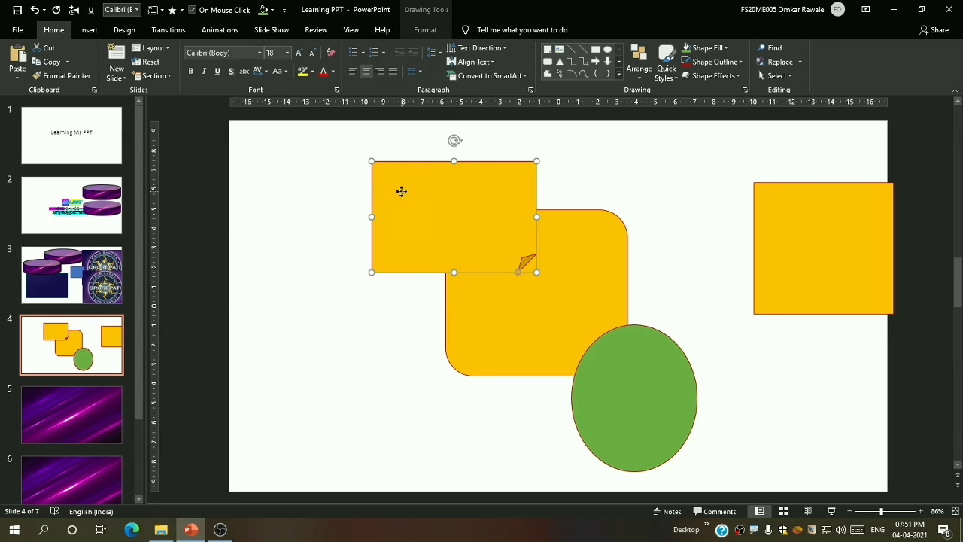
Move the folded-corner shape into the slide's upper-left corner and the green oval behind the gold rectangle's upper-left corner
{"action": "left_click_drag", "start_coordinate": [401, 192], "coordinate": [326, 216]}
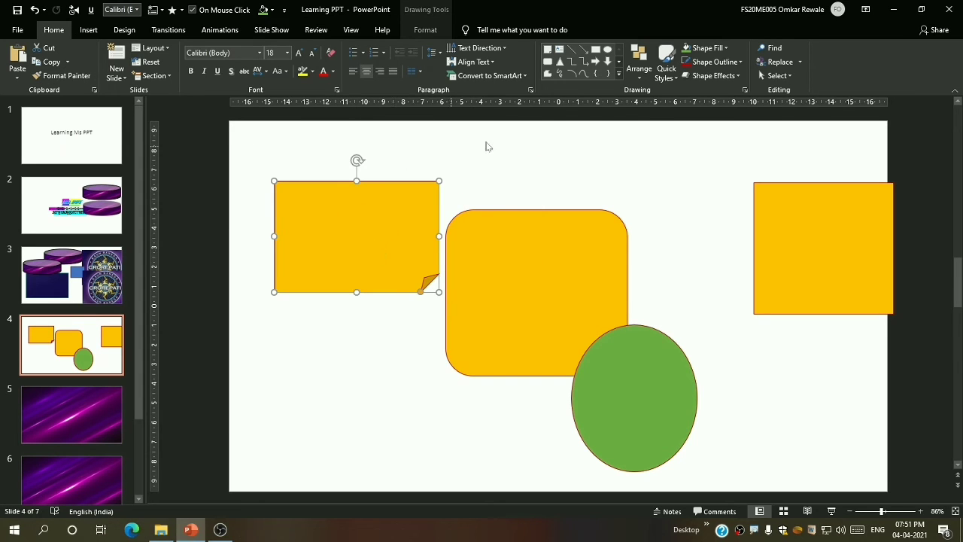
{"action": "left_click_drag", "start_coordinate": [393, 219], "coordinate": [331, 216]}
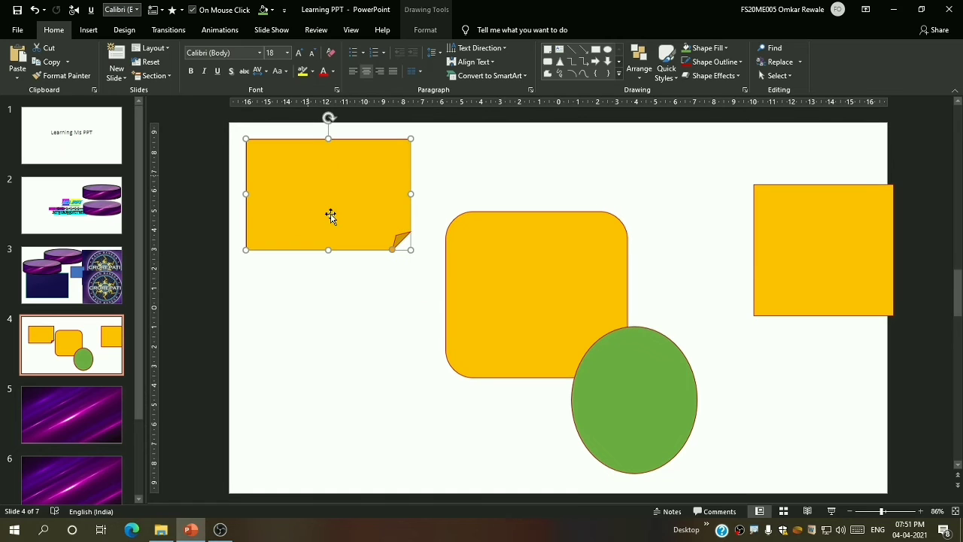
{"action": "left_click_drag", "start_coordinate": [641, 370], "coordinate": [756, 157]}
{"action": "left_click", "coordinate": [619, 176]}
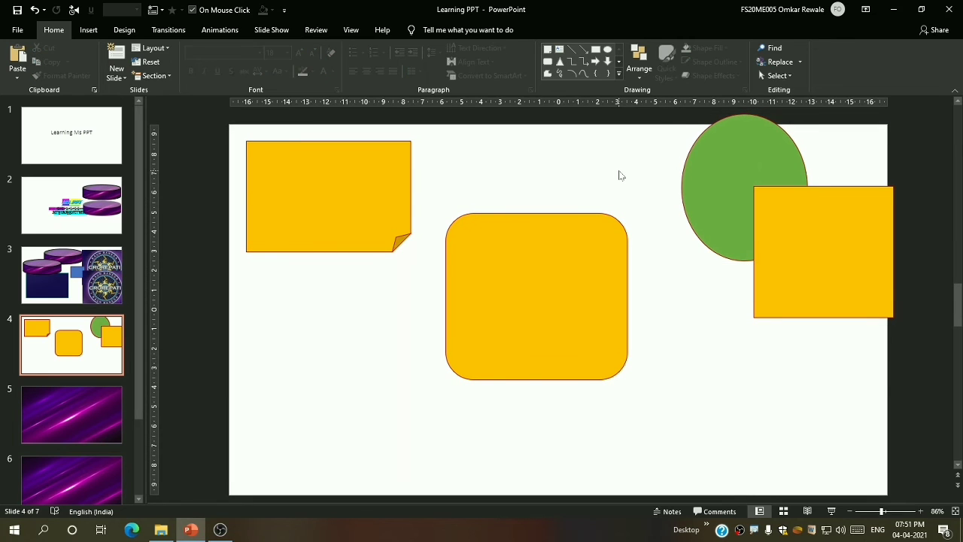
{"action": "left_click", "coordinate": [245, 142]}
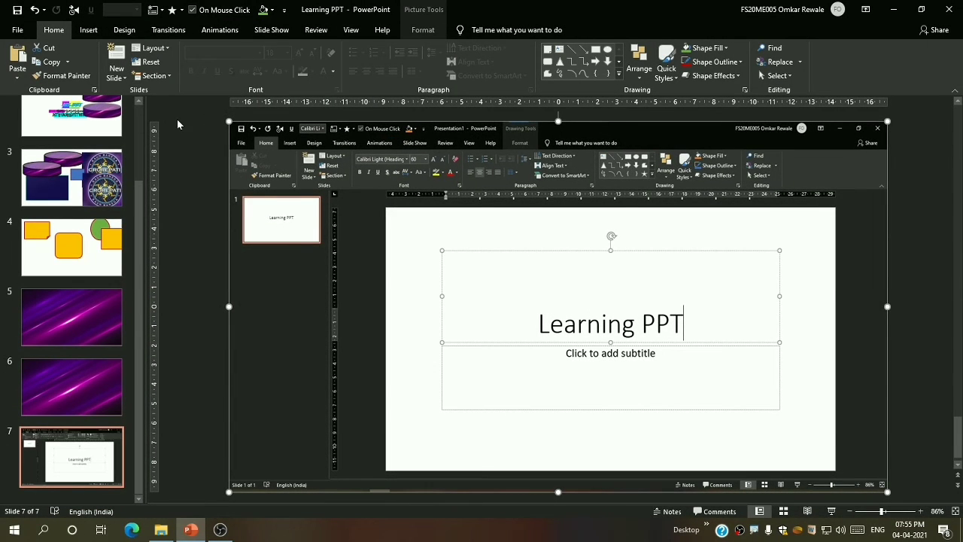
Open slide 3, and collapse and restore the slide thumbnail pane
{"action": "left_click", "coordinate": [108, 155]}
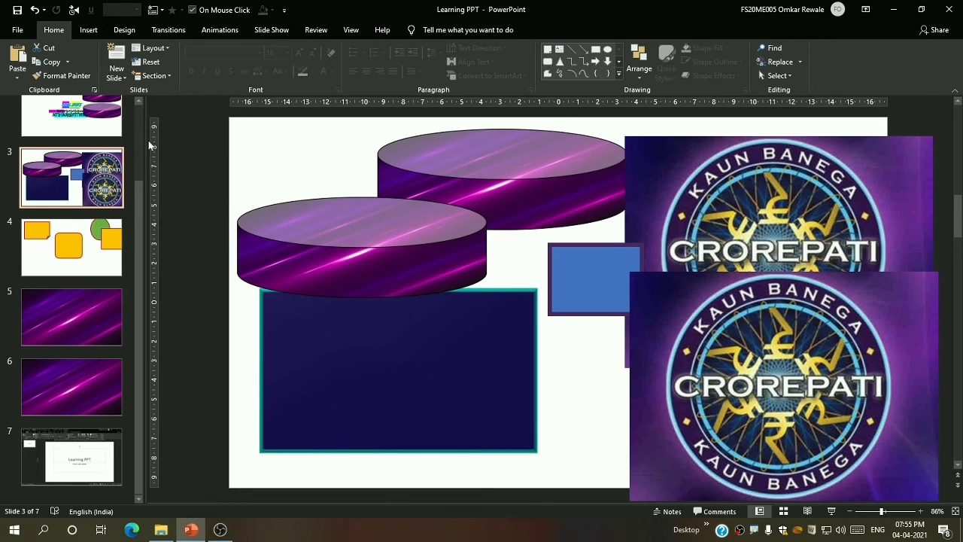
{"action": "left_click_drag", "start_coordinate": [143, 141], "coordinate": [5, 169]}
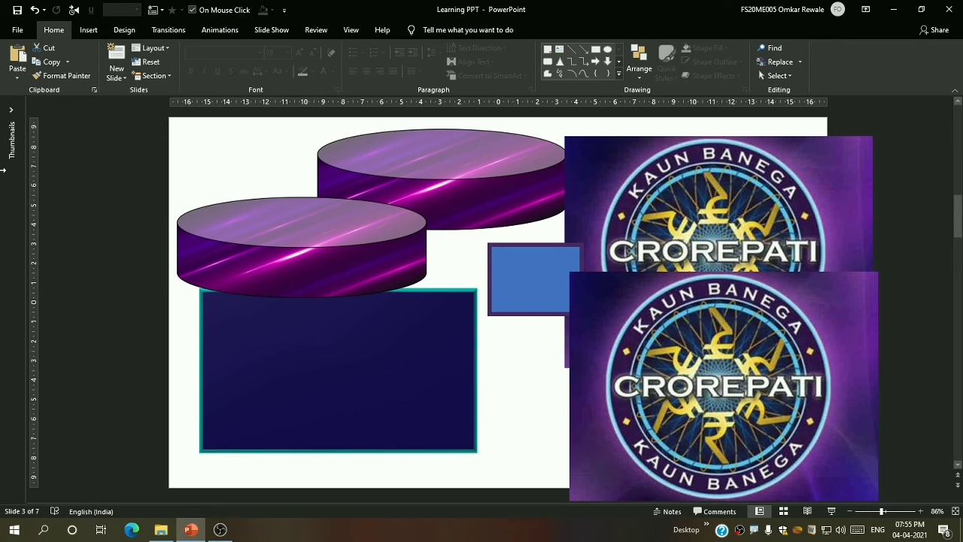
{"action": "left_click_drag", "start_coordinate": [38, 167], "coordinate": [140, 183]}
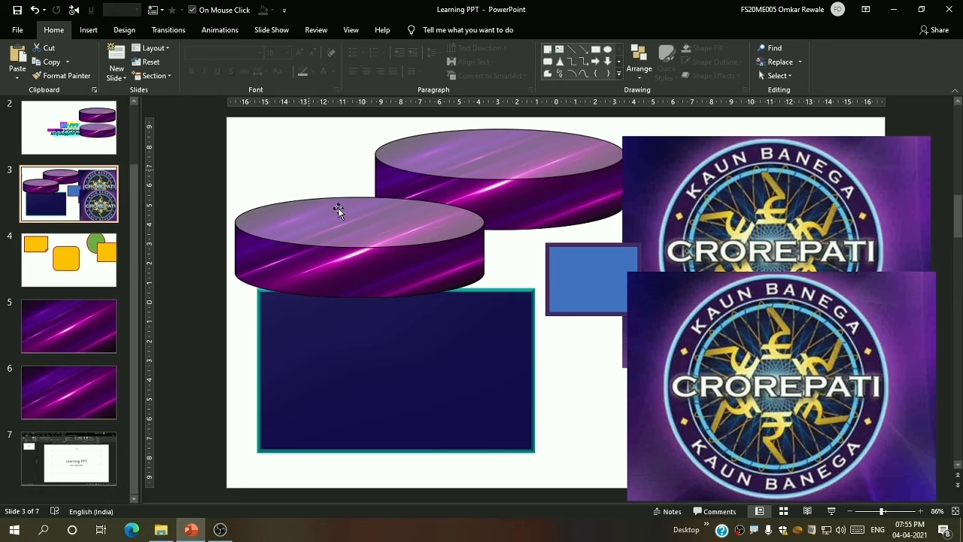
Move the front Crorepati logo picture upward so it covers more of the logo picture behind it
{"action": "left_click_drag", "start_coordinate": [713, 435], "coordinate": [716, 360]}
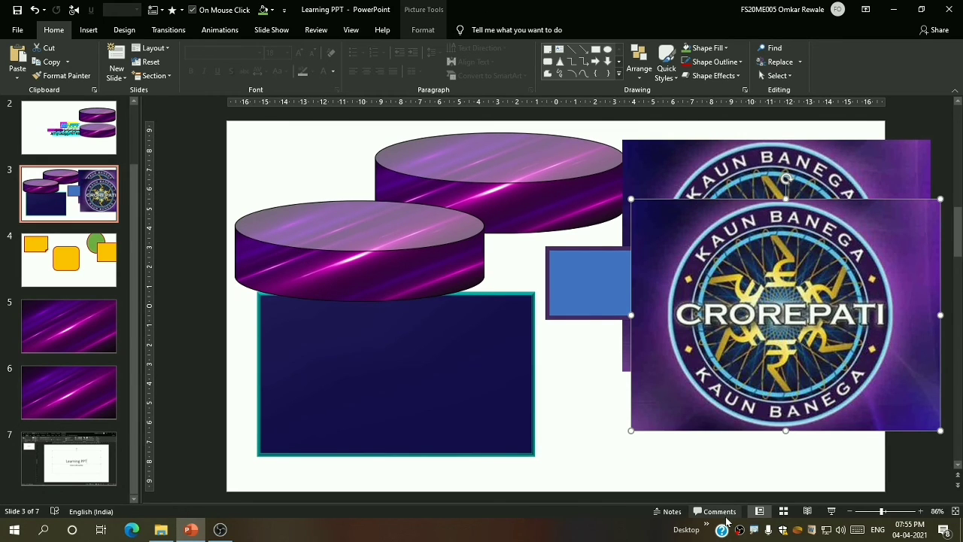
Show the comments and speaker notes areas for slide 3 and hide both again
{"action": "left_click", "coordinate": [720, 512]}
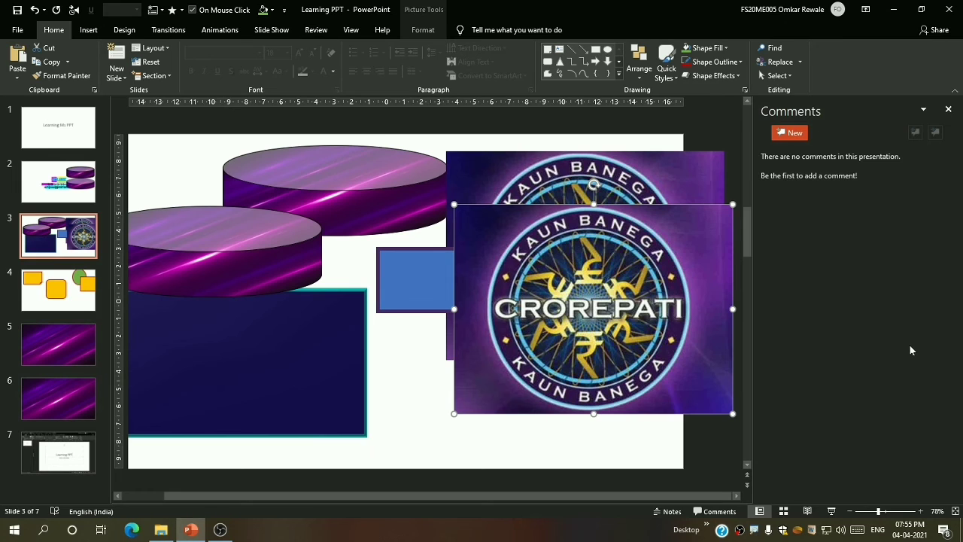
{"action": "left_click", "coordinate": [671, 511]}
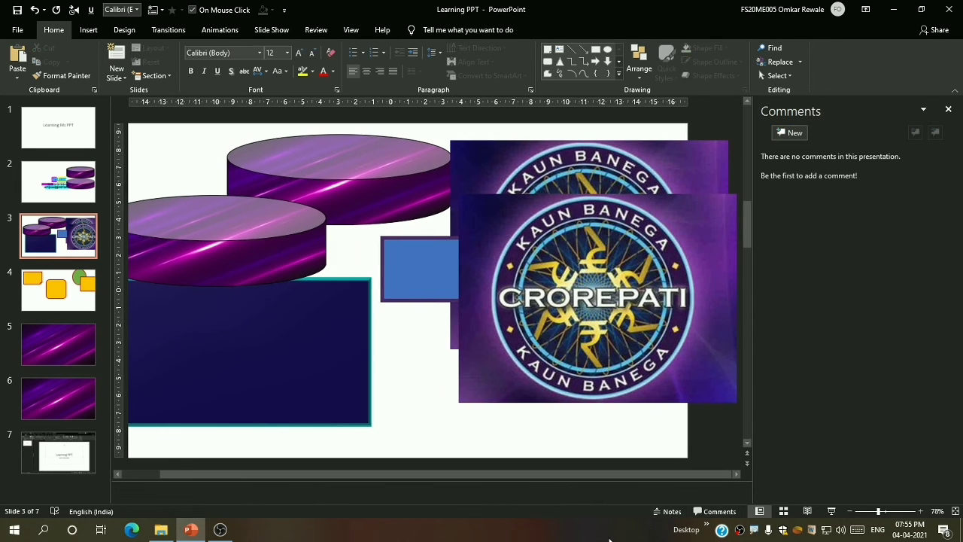
{"action": "left_click", "coordinate": [669, 512]}
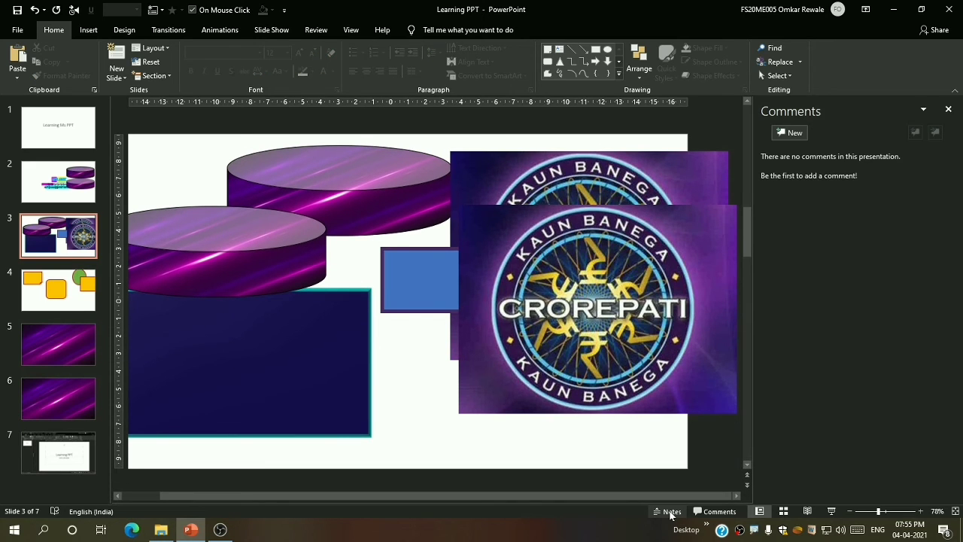
{"action": "left_click", "coordinate": [949, 112]}
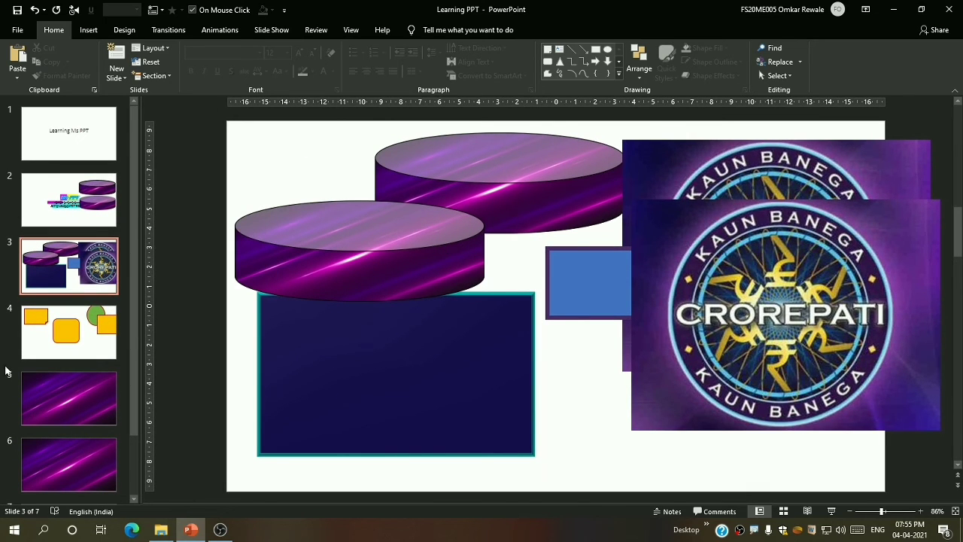
Open slide 4 with the gold shapes and bring up the available design themes and variants
{"action": "left_click", "coordinate": [38, 338]}
{"action": "scroll", "coordinate": [79, 419], "scroll_direction": "down", "scroll_amount": 2}
{"action": "scroll", "coordinate": [78, 413], "scroll_direction": "up", "scroll_amount": 2}
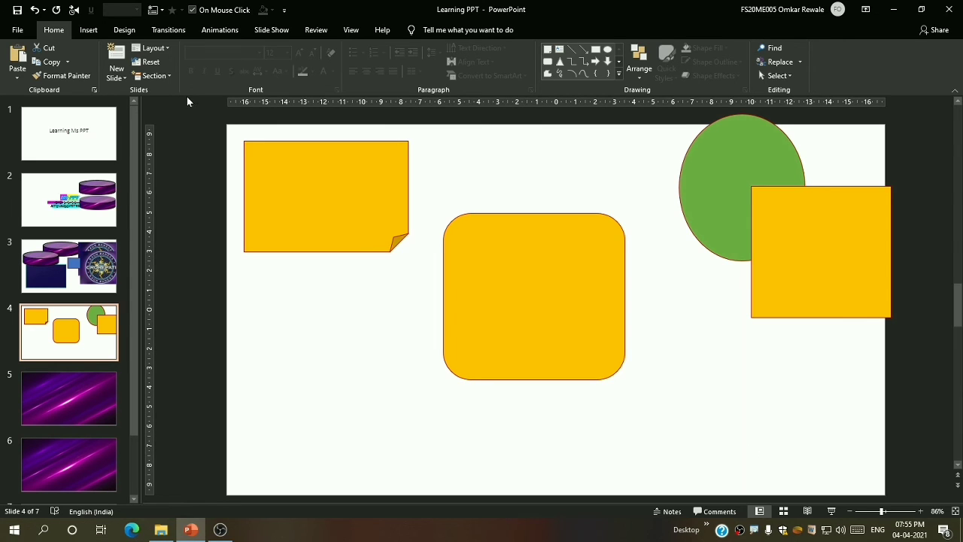
{"action": "left_click", "coordinate": [130, 34]}
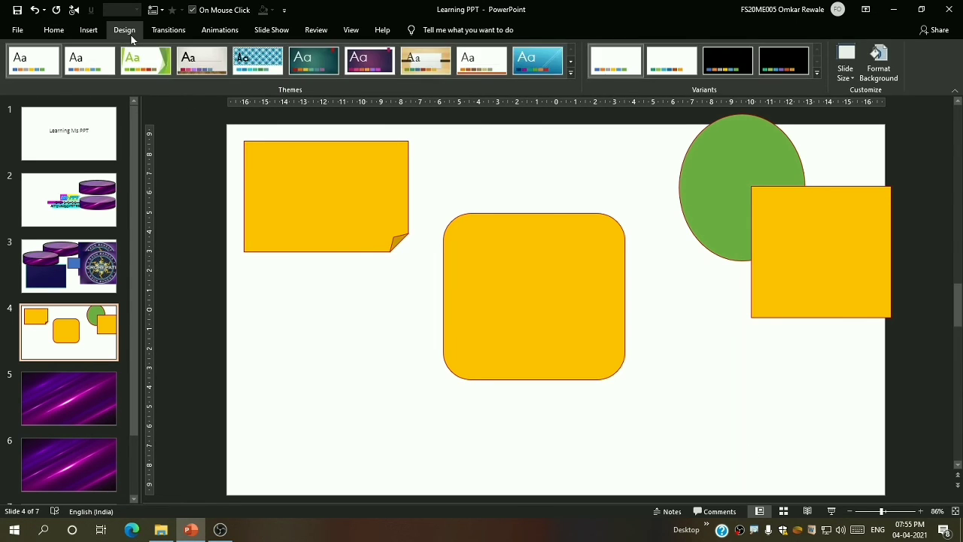